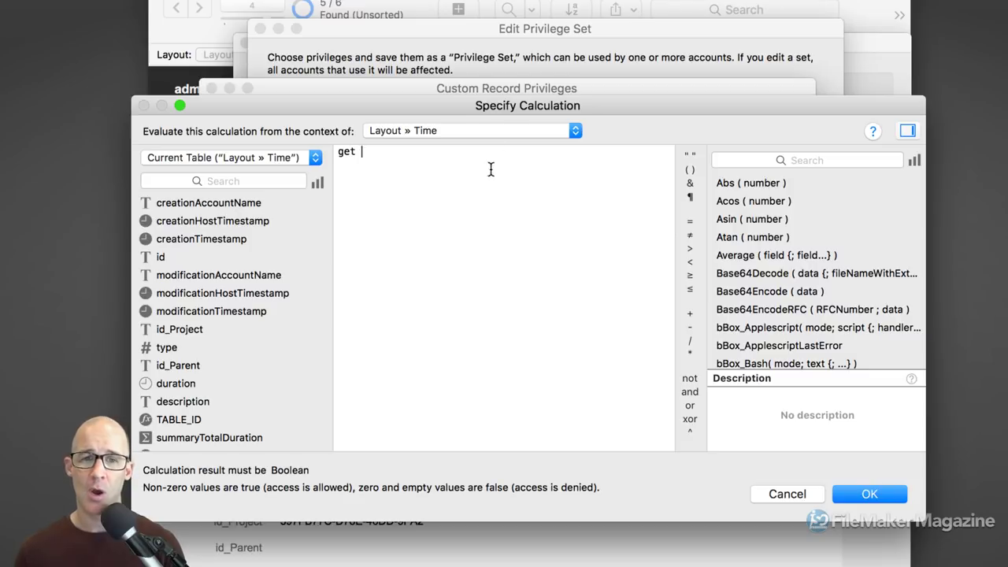
# - Insert get ( AccountName ) into the Time record-access formula using autocomplete
pyautogui.moveTo(488, 108); pyautogui.dragTo(550, 233)
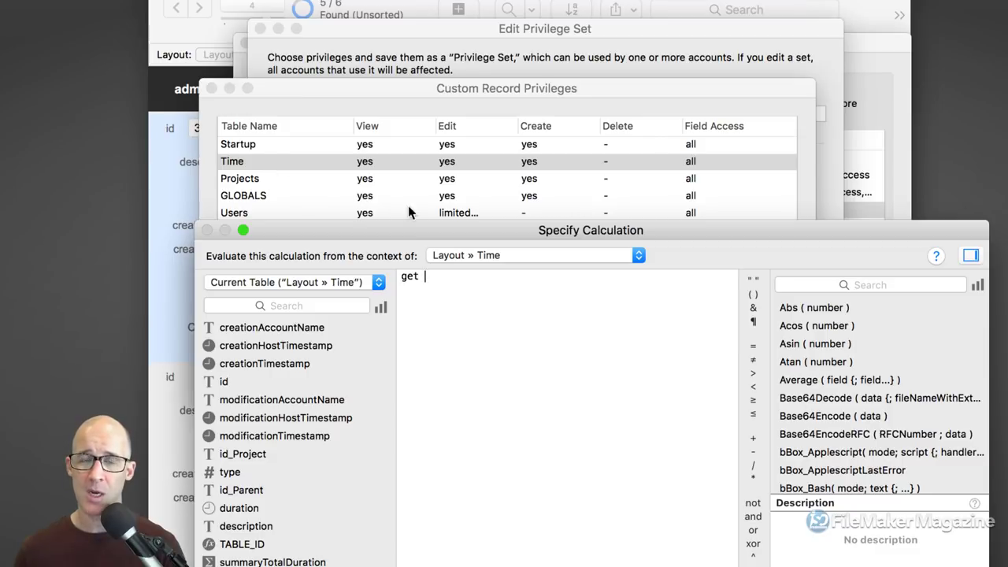
pyautogui.moveTo(451, 231); pyautogui.dragTo(438, 202)
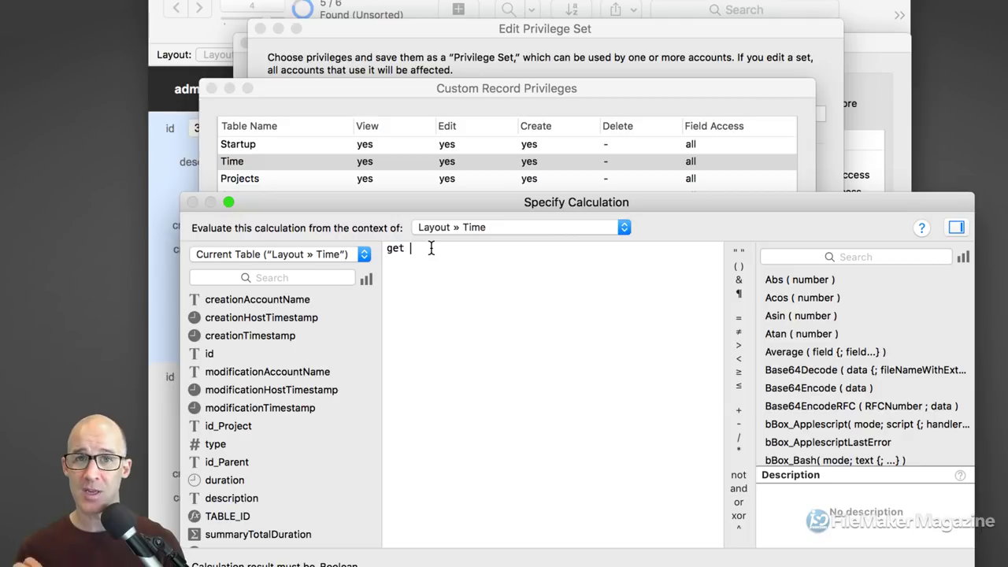
pyautogui.write('( acc')
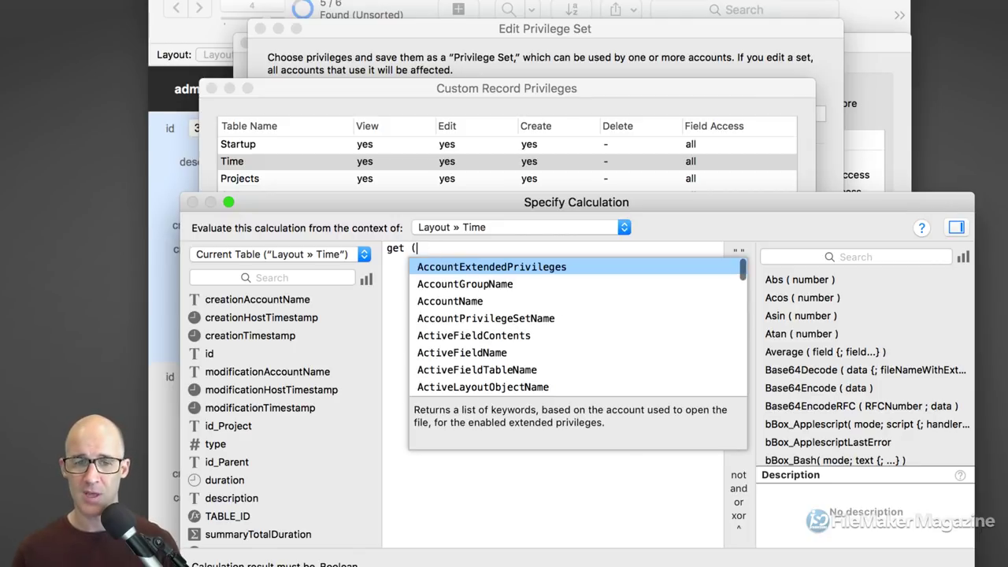
pyautogui.press('Down')
pyautogui.press('Down')
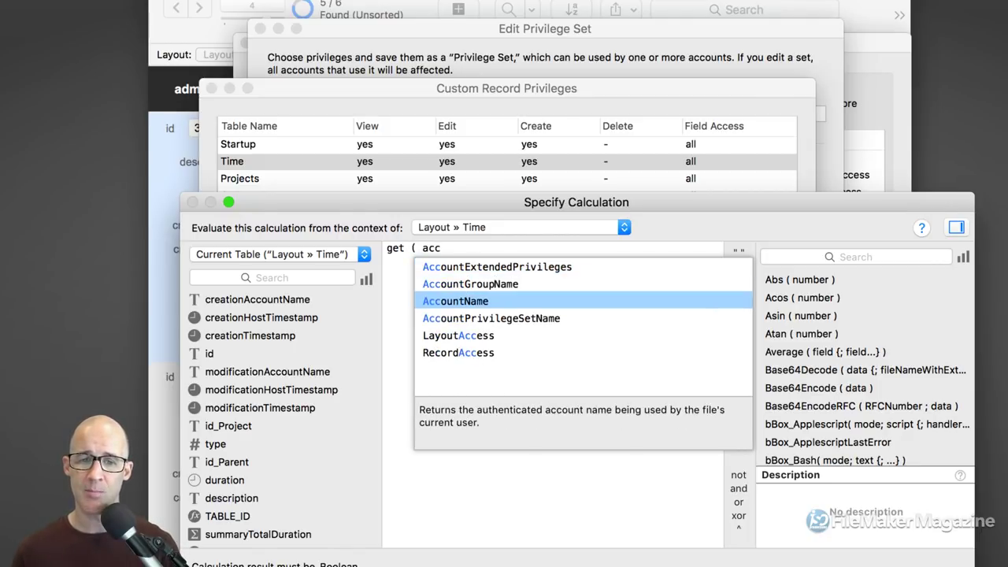
pyautogui.press('Return')
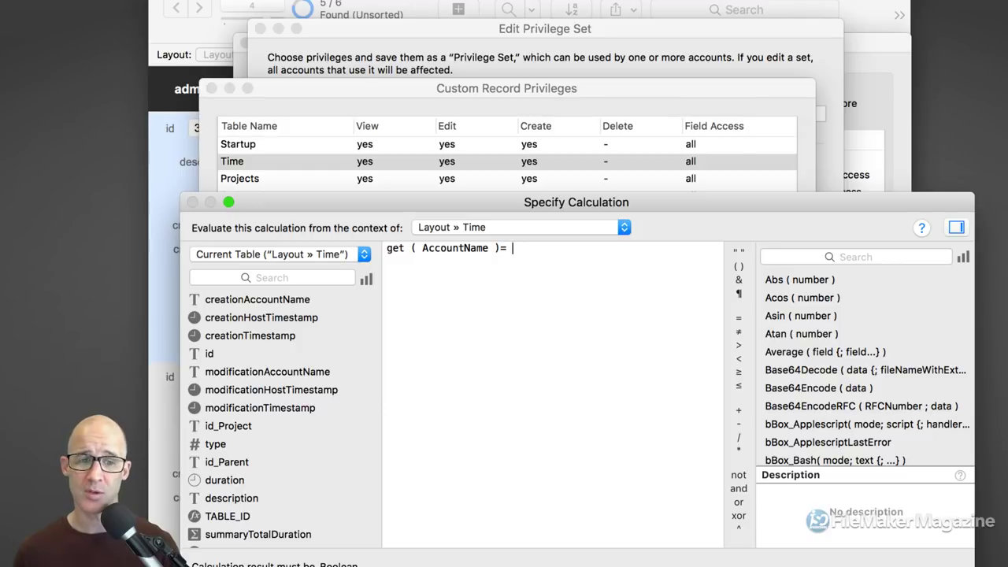
# - Complete the comparison as '= creationAccountName' by inserting the field from the field list
pyautogui.press('Left')
pyautogui.press('Left')
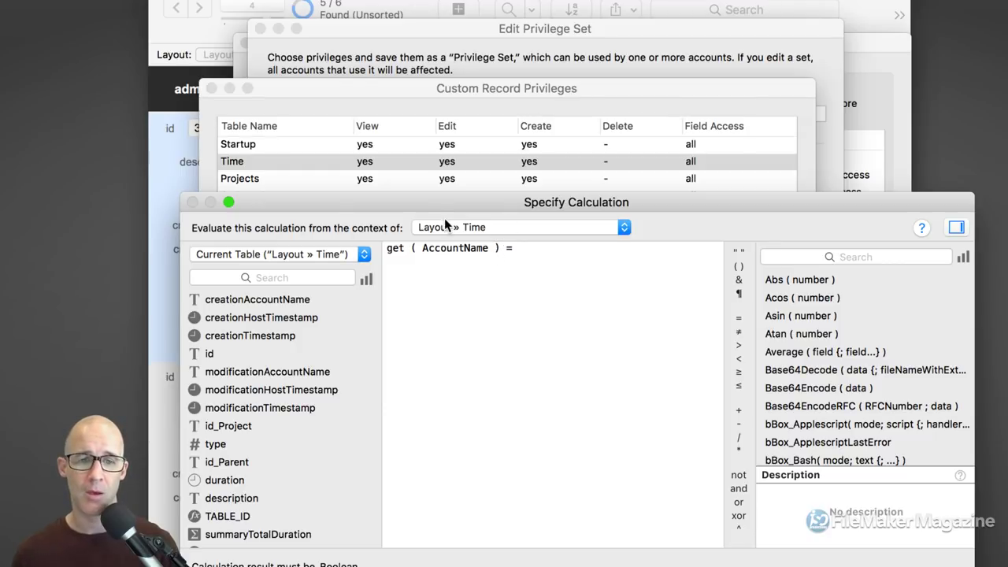
pyautogui.moveTo(444, 218); pyautogui.dragTo(452, 193)
pyautogui.click(272, 277)
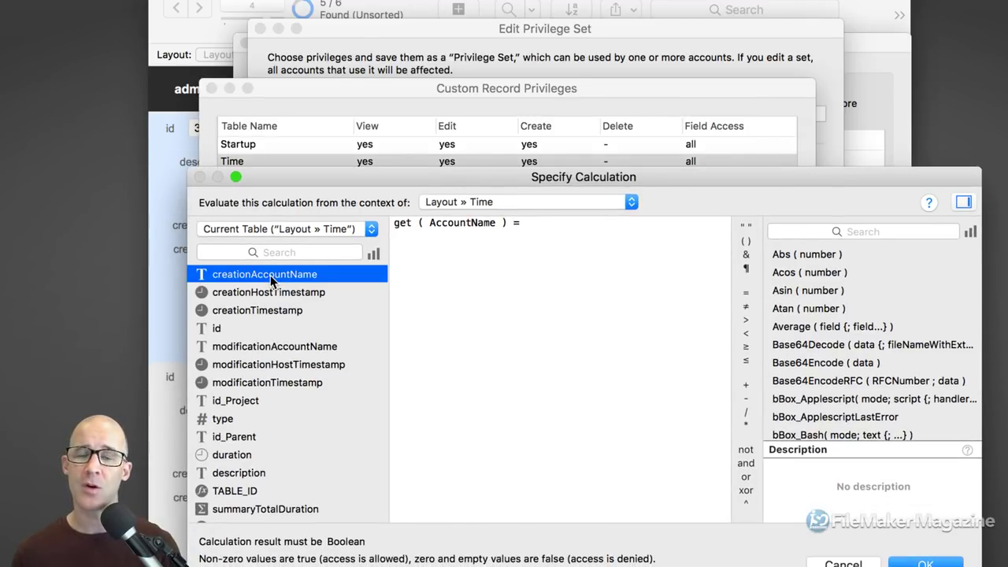
pyautogui.doubleClick(270, 275)
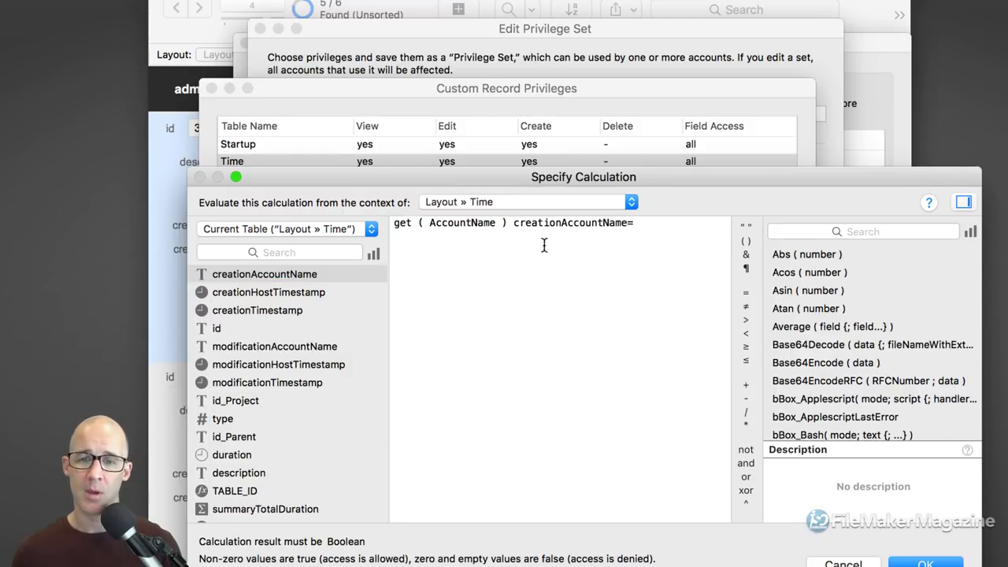
pyautogui.press('Delete')
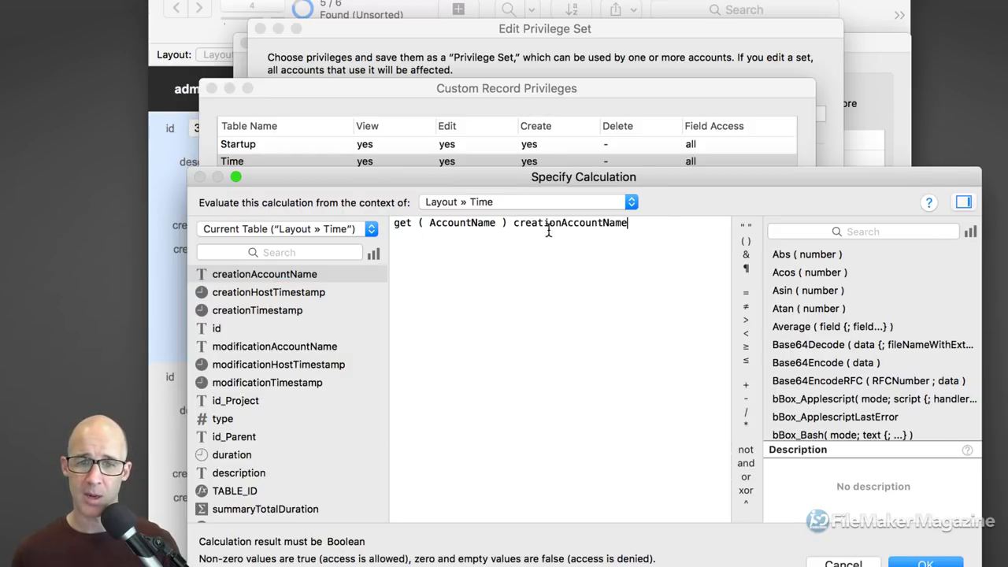
pyautogui.click(516, 224)
pyautogui.write('=')
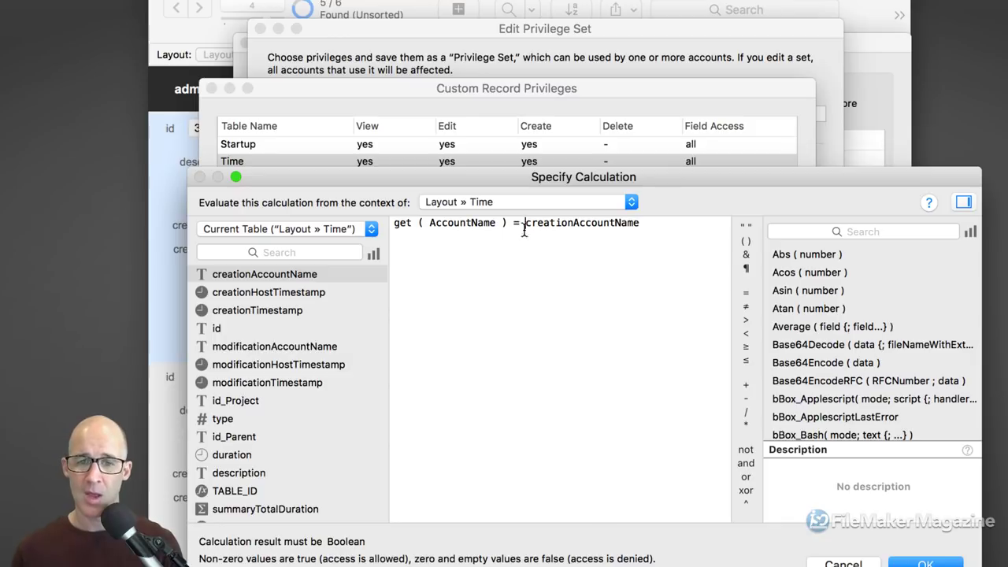
pyautogui.click(650, 225)
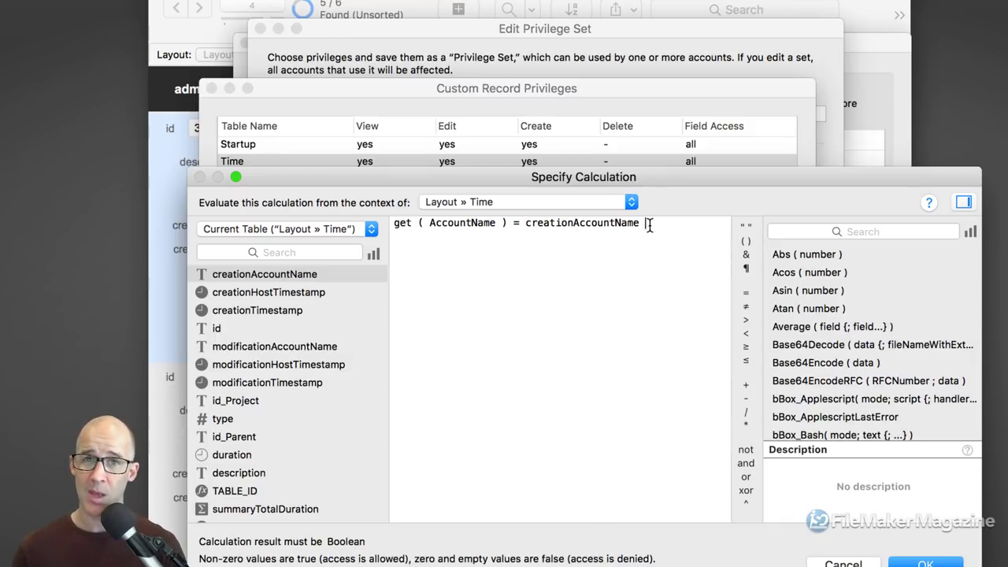
pyautogui.press('BackSpace')
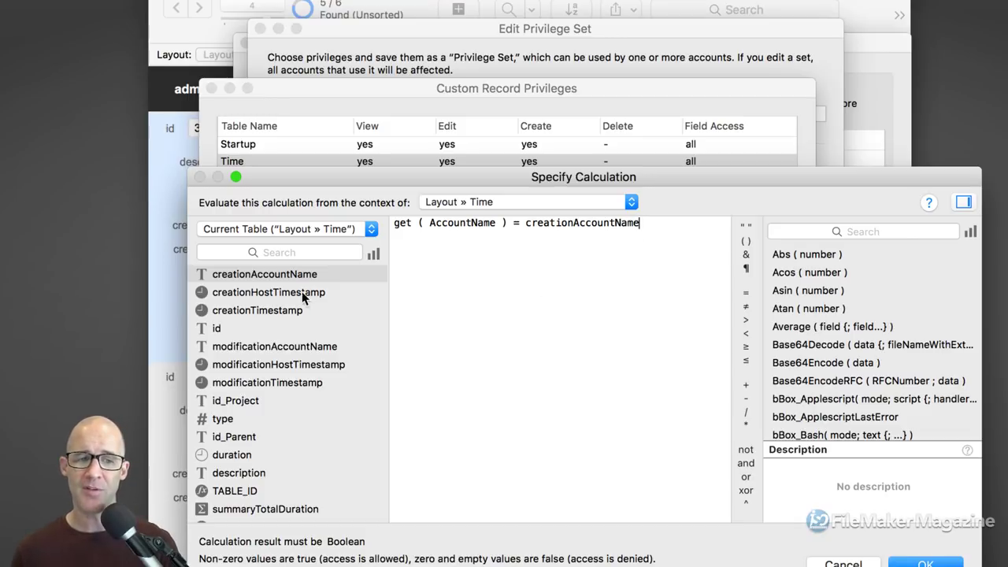
pyautogui.moveTo(341, 180); pyautogui.dragTo(339, 116)
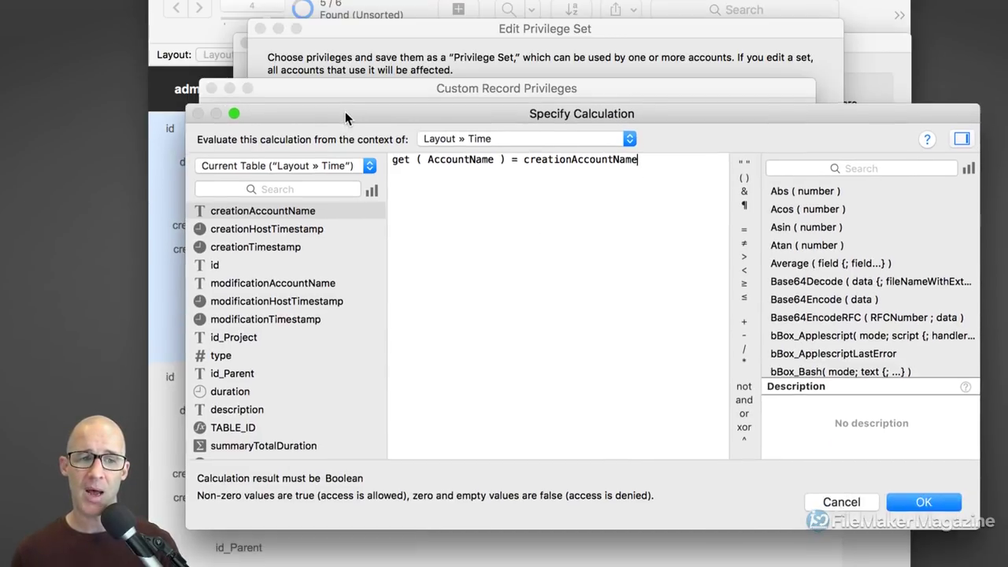
pyautogui.click(315, 164)
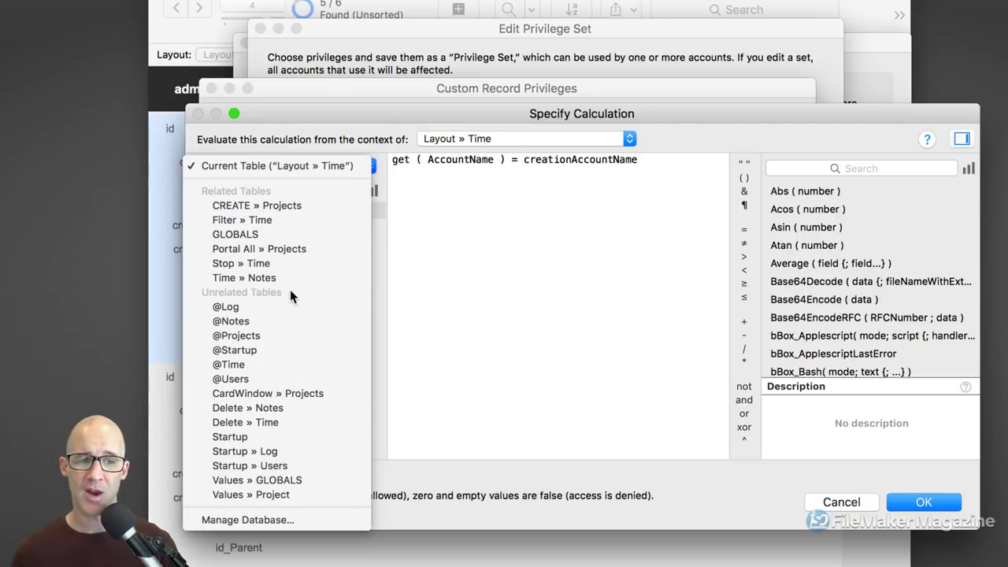
pyautogui.click(299, 178)
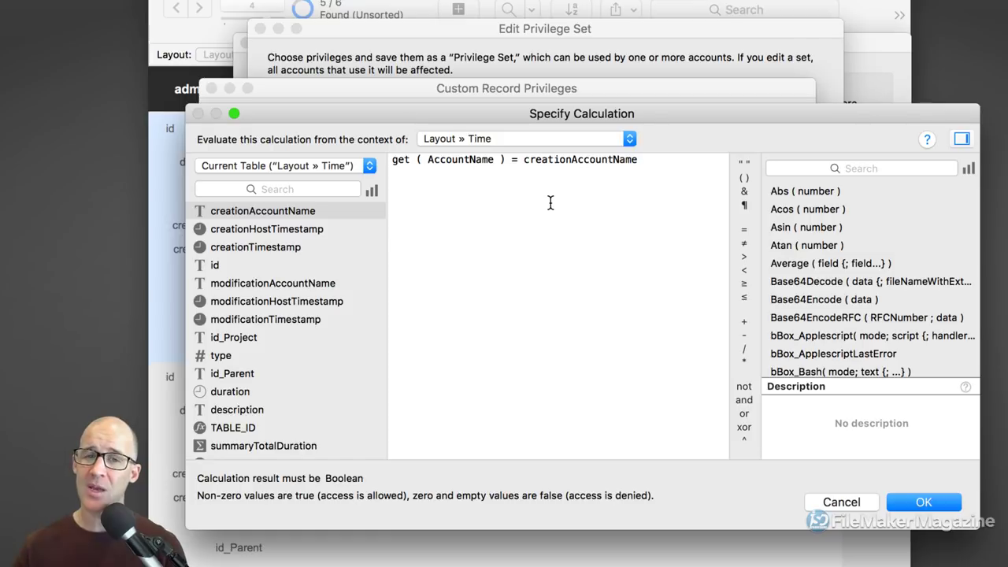
pyautogui.press('Return')
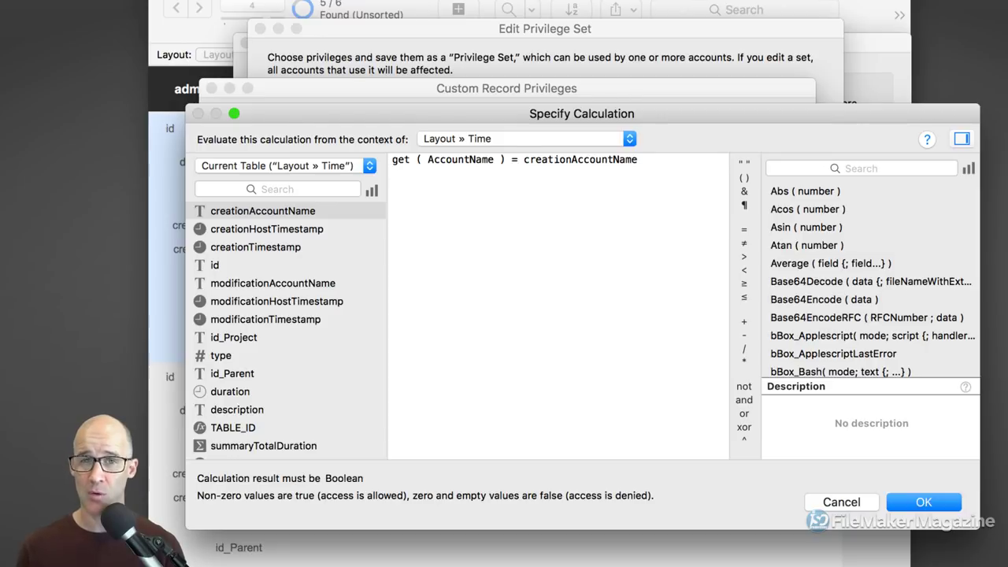
pyautogui.write('or ')
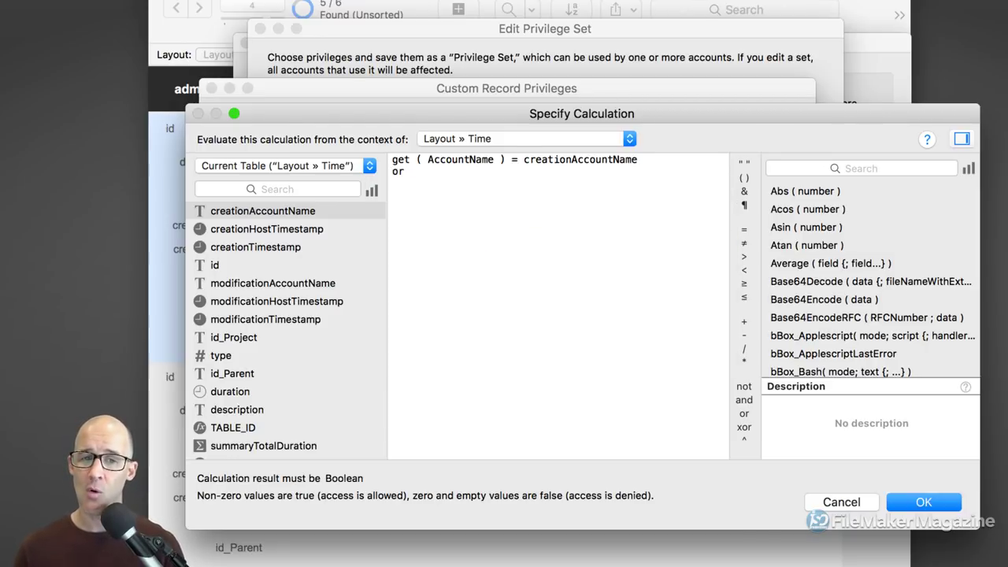
pyautogui.write('isManager')
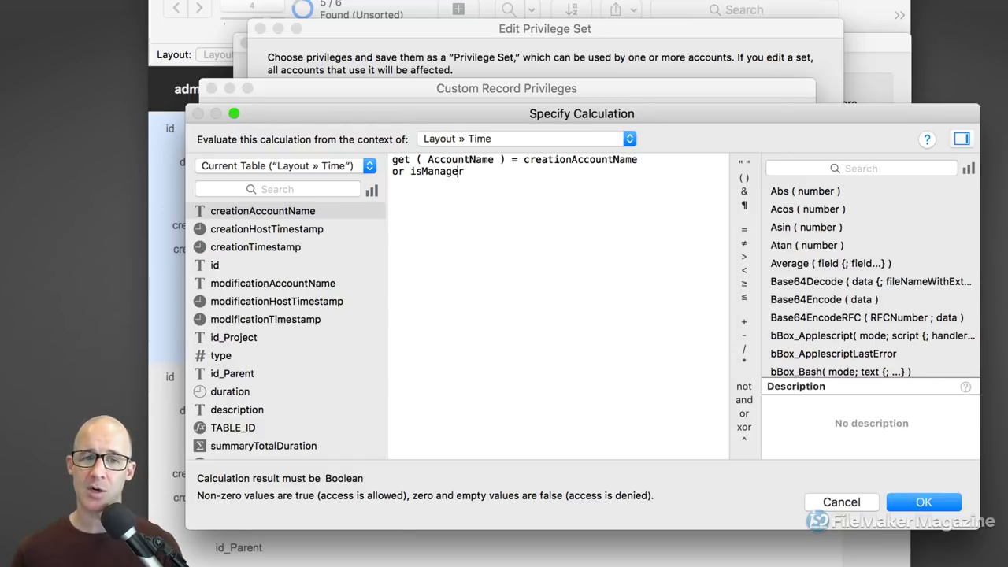
pyautogui.press('Left')
pyautogui.press('Left')
pyautogui.press('Left')
pyautogui.press('Left')
pyautogui.press('Left')
pyautogui.press('Left')
pyautogui.press('Left')
pyautogui.press('Left')
pyautogui.press('Left')
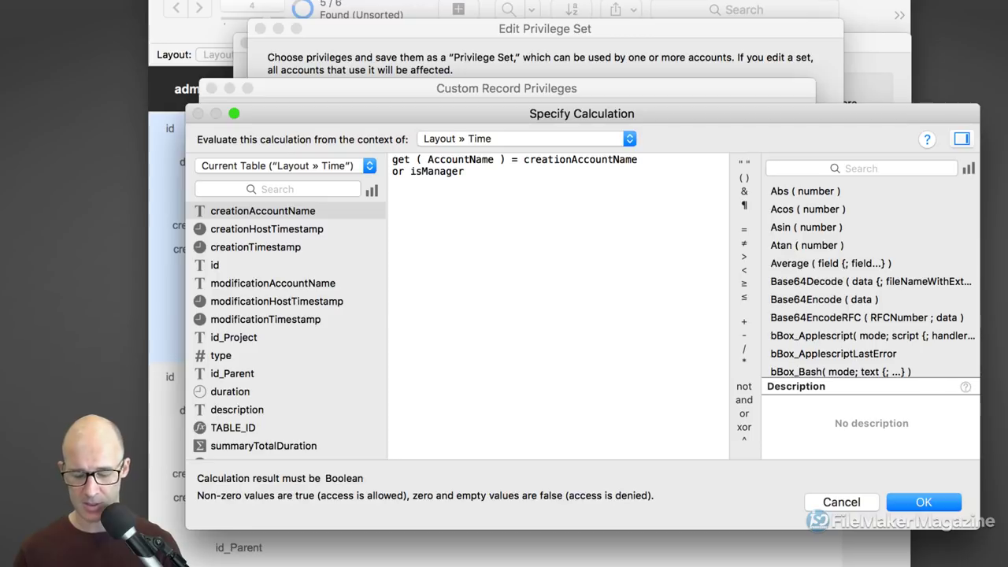
pyautogui.write('Users')
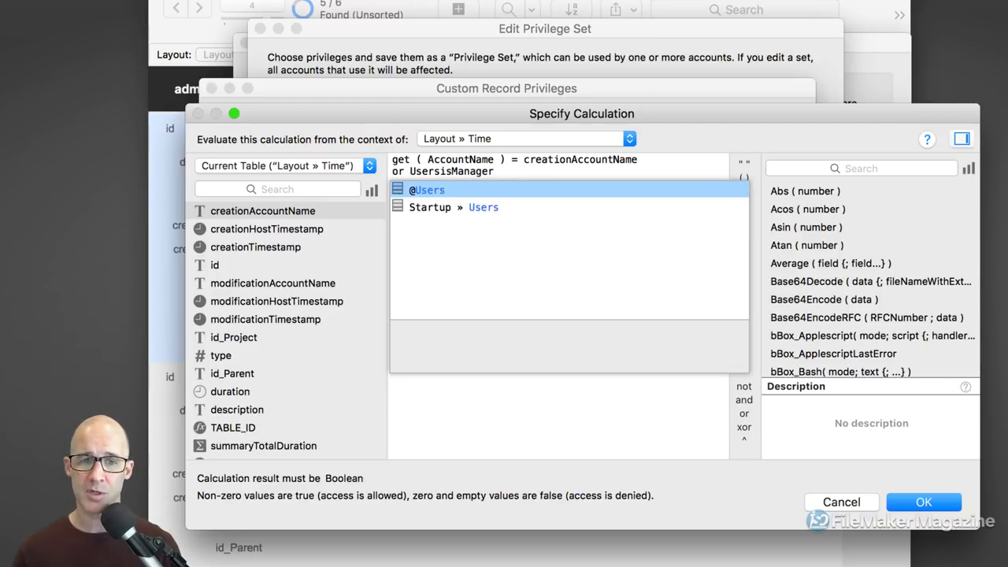
pyautogui.write('::name')
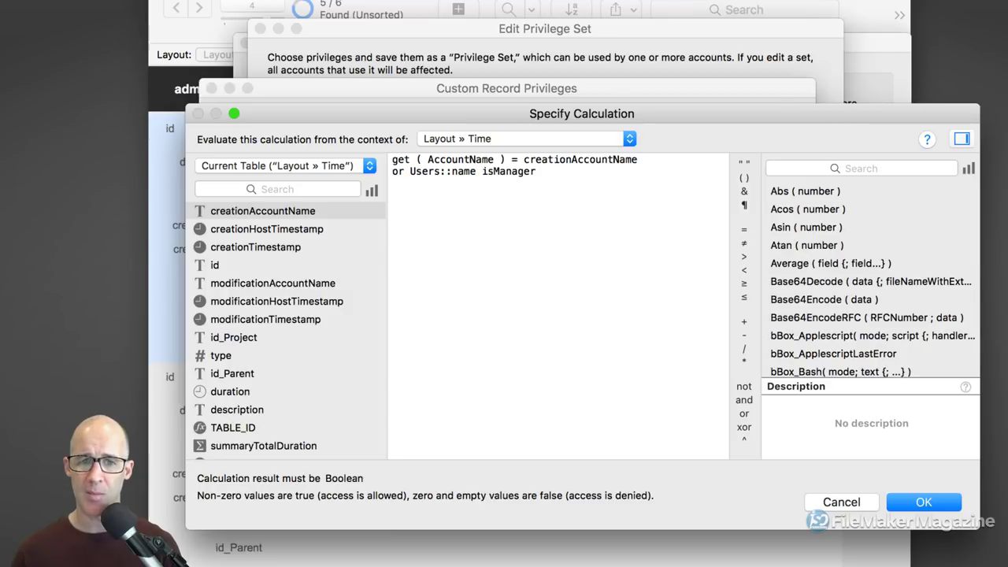
pyautogui.press('BackSpace')
pyautogui.press('BackSpace')
pyautogui.press('BackSpace')
pyautogui.press('BackSpace')
pyautogui.press('BackSpace')
pyautogui.press('BackSpace')
pyautogui.press('BackSpace')
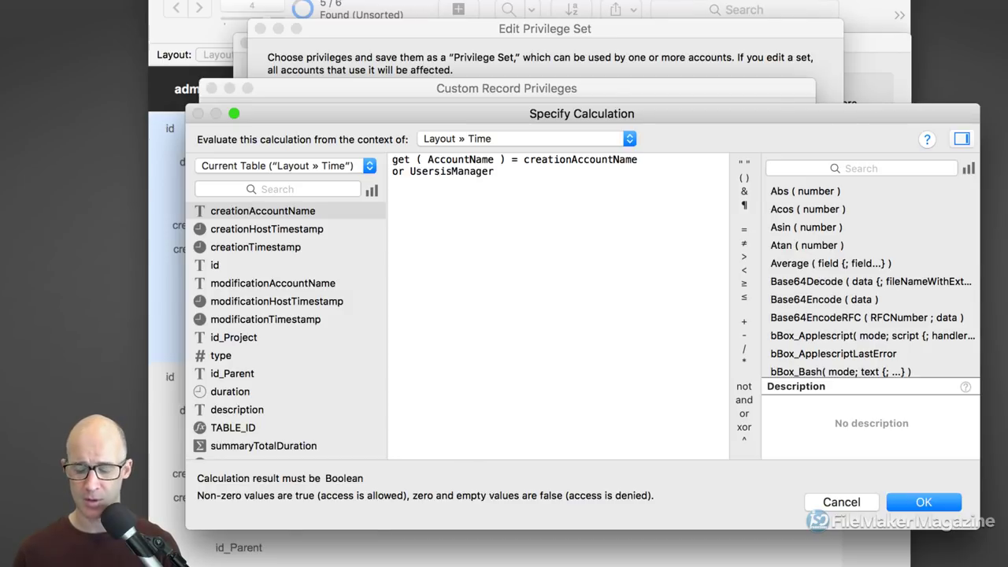
pyautogui.press('Left')
pyautogui.press('Left')
pyautogui.press('Left')
pyautogui.press('Left')
pyautogui.press('Left')
pyautogui.press('Left')
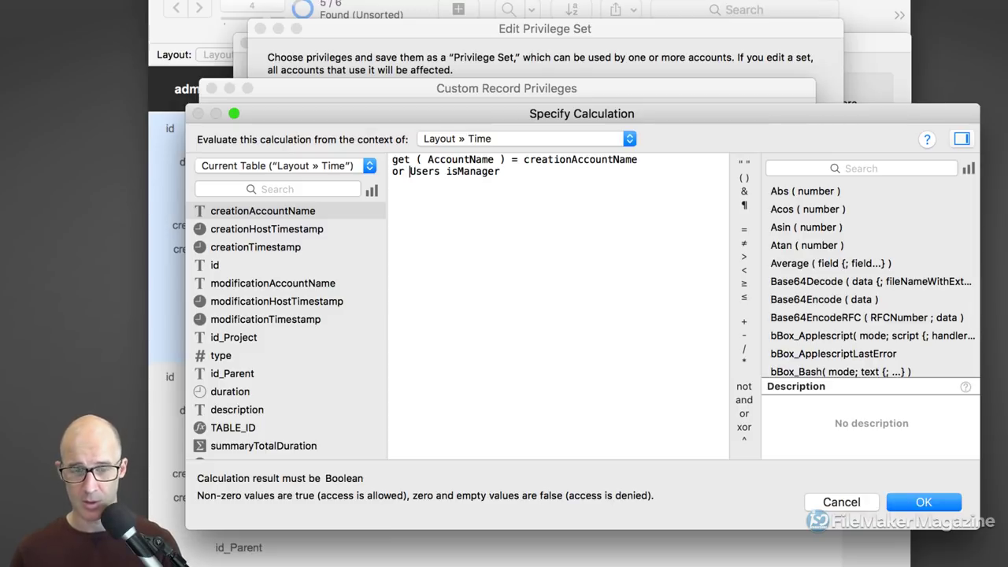
pyautogui.write('Layout »')
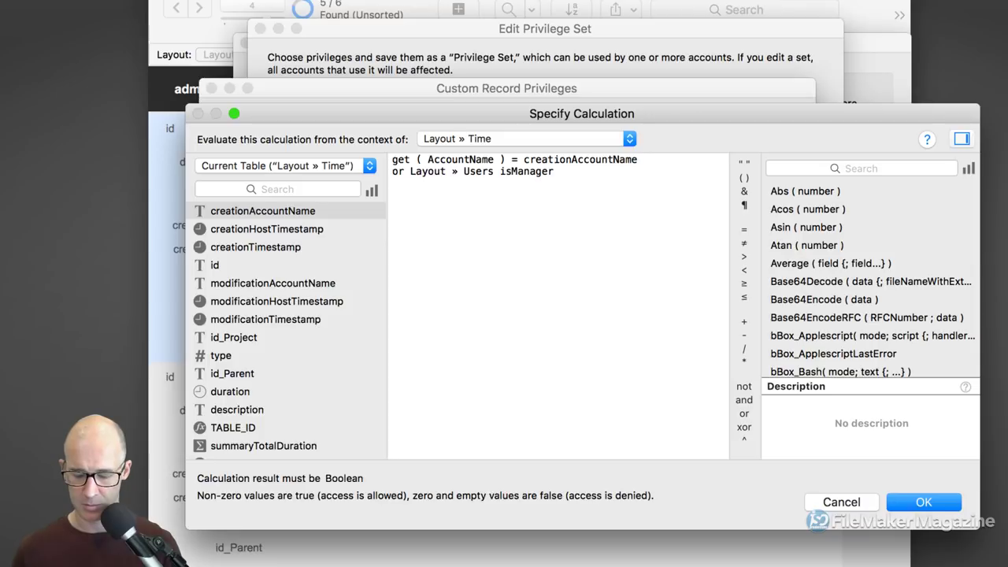
pyautogui.press('Delete')
pyautogui.write('::')
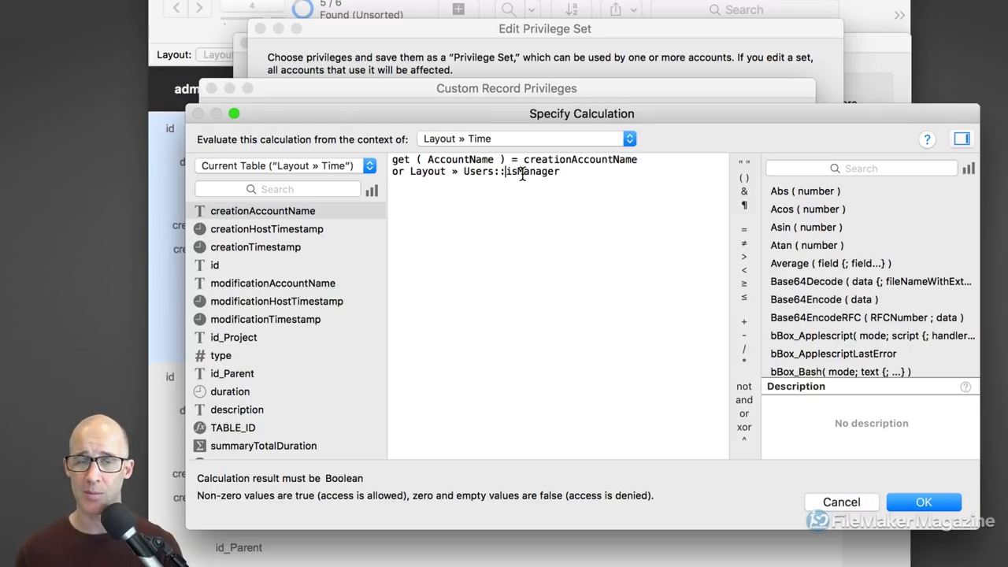
pyautogui.moveTo(560, 172); pyautogui.dragTo(411, 174)
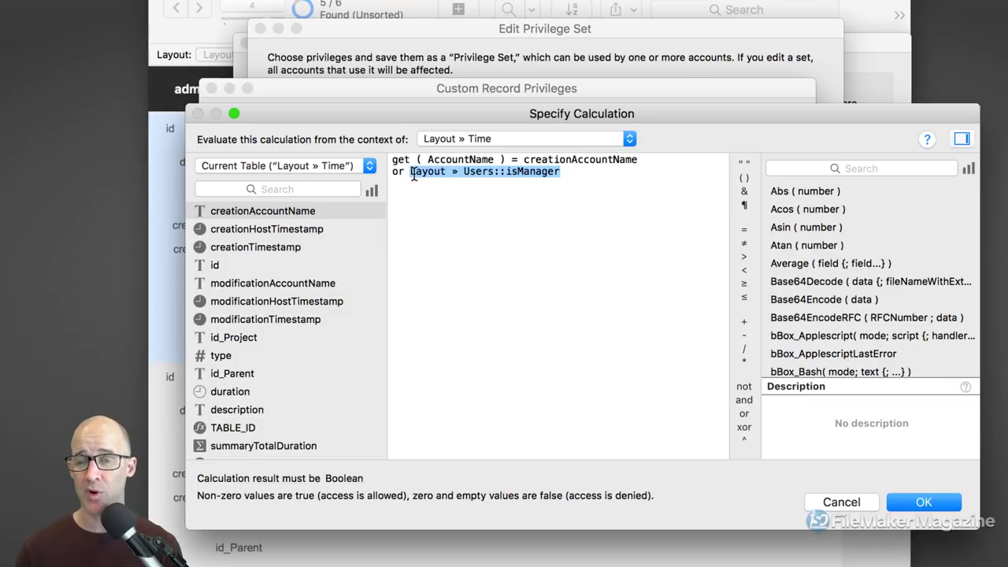
pyautogui.press('BackSpace')
pyautogui.press('BackSpace')
pyautogui.press('BackSpace')
pyautogui.press('BackSpace')
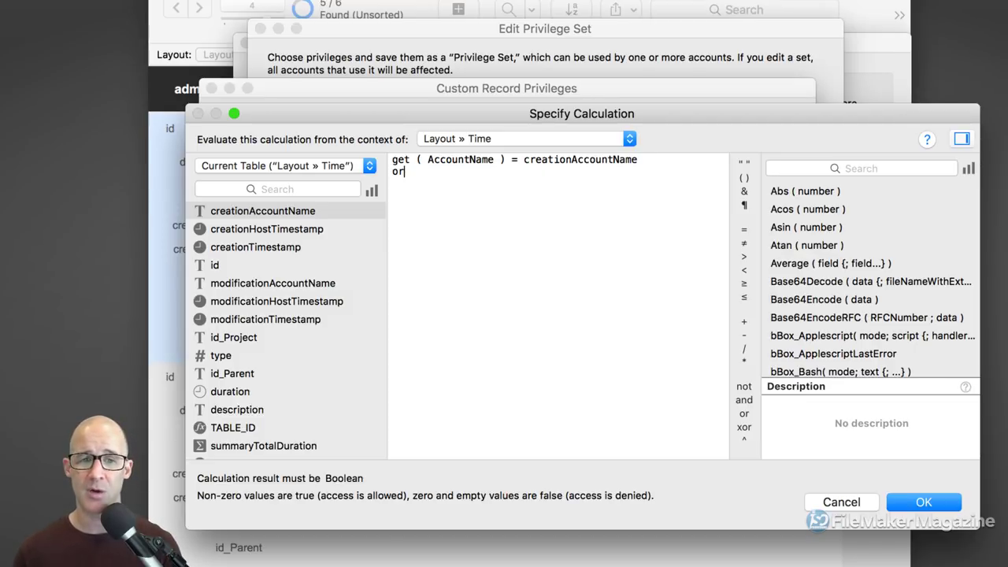
pyautogui.press('BackSpace')
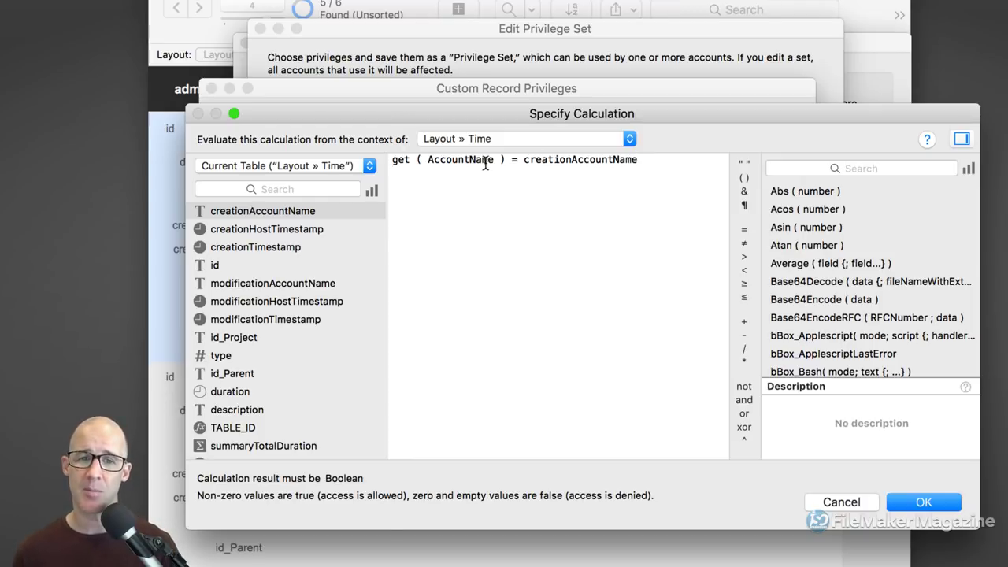
pyautogui.tripleClick(645, 163)
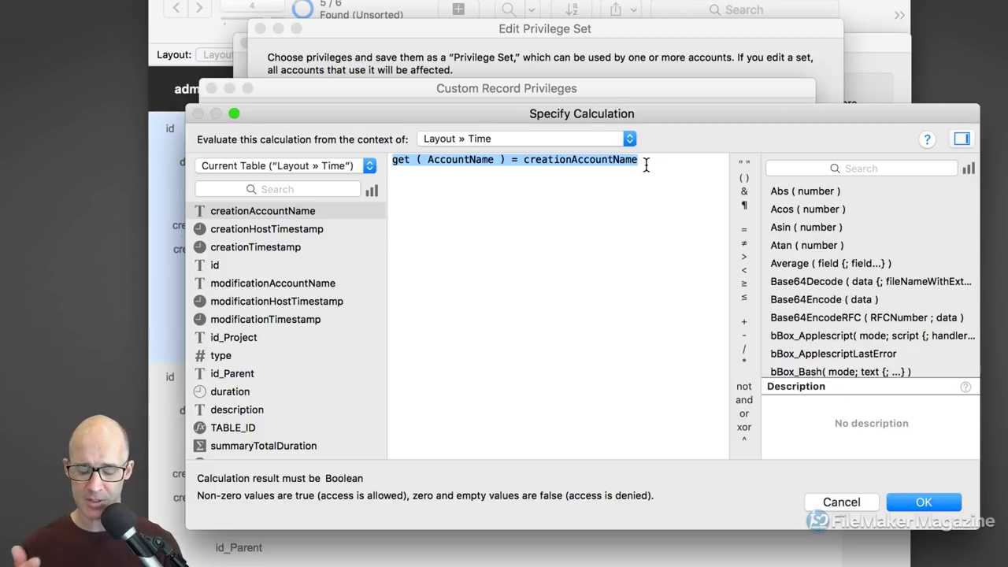
# - Accept the creator-only view calculation and set Time's Edit privilege to limited
pyautogui.click(916, 499)
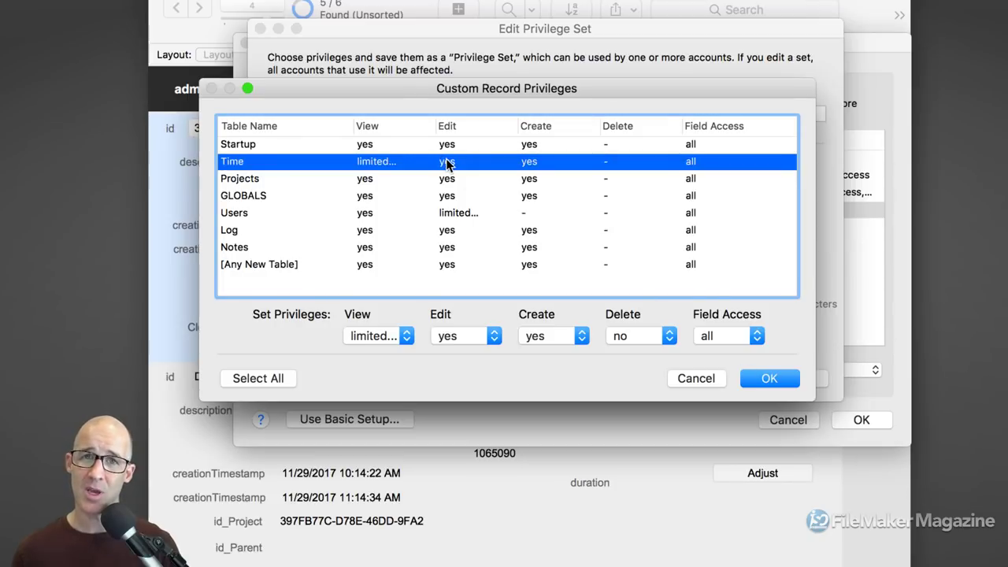
pyautogui.click(474, 332)
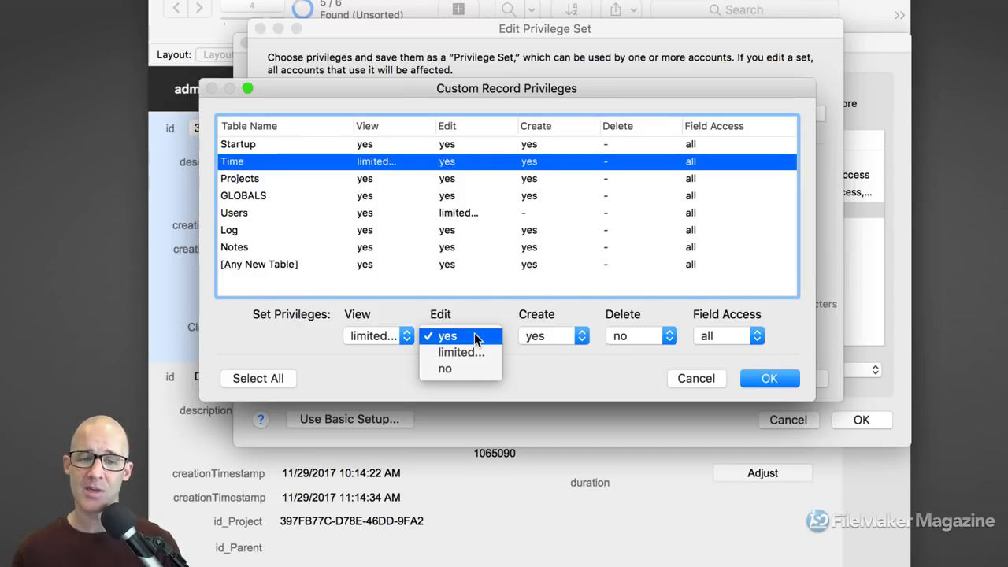
pyautogui.click(480, 352)
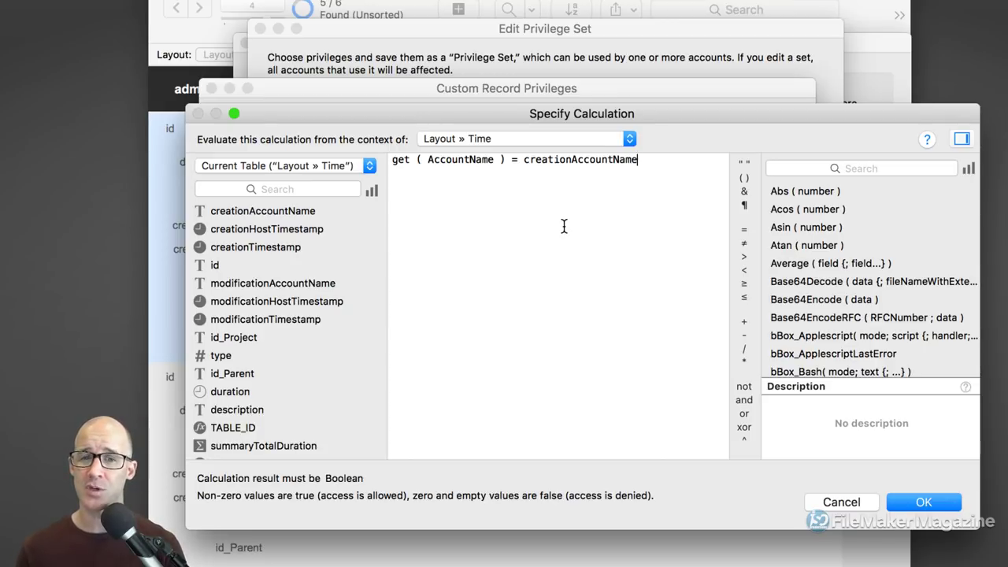
# - Keep Layout » Time as the evaluation context and choose Manage Database from the table list
pyautogui.doubleClick(546, 162)
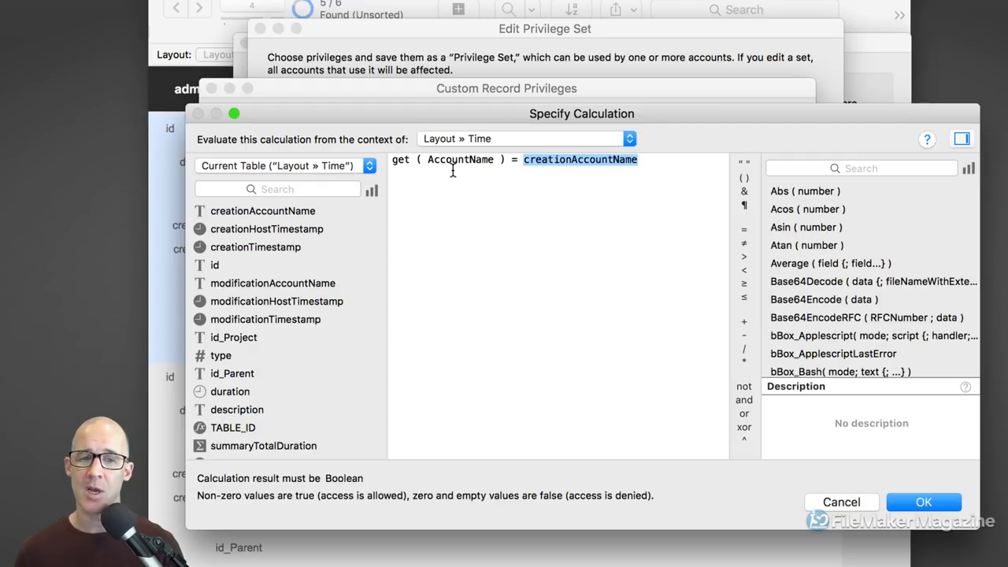
pyautogui.click(622, 159)
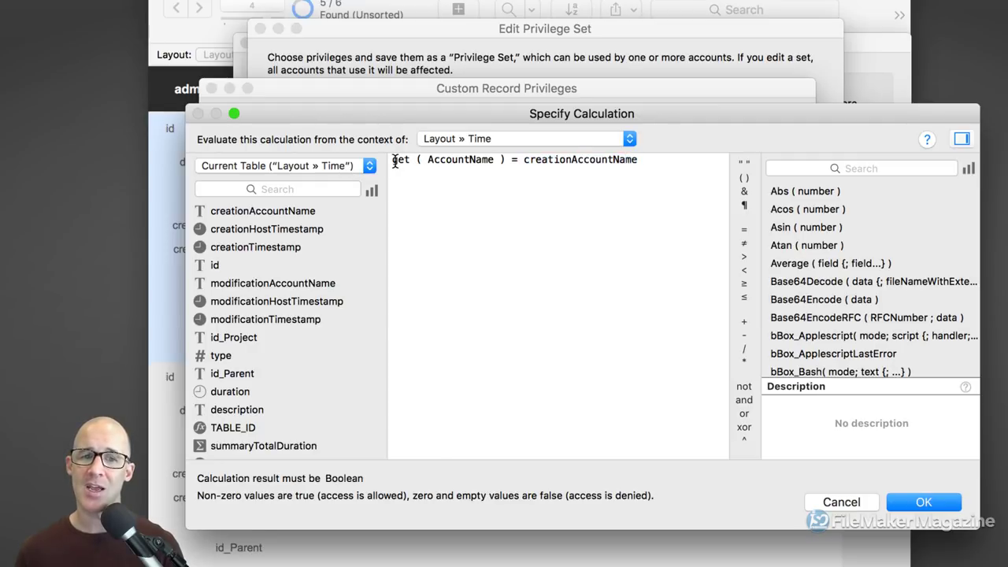
pyautogui.moveTo(393, 159); pyautogui.dragTo(512, 159)
pyautogui.doubleClick(563, 159)
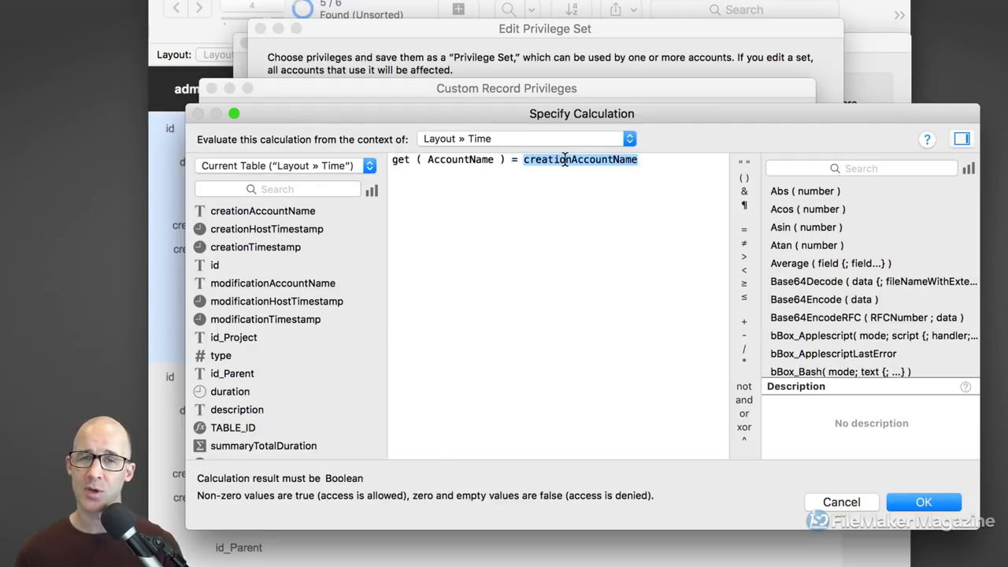
pyautogui.click(457, 142)
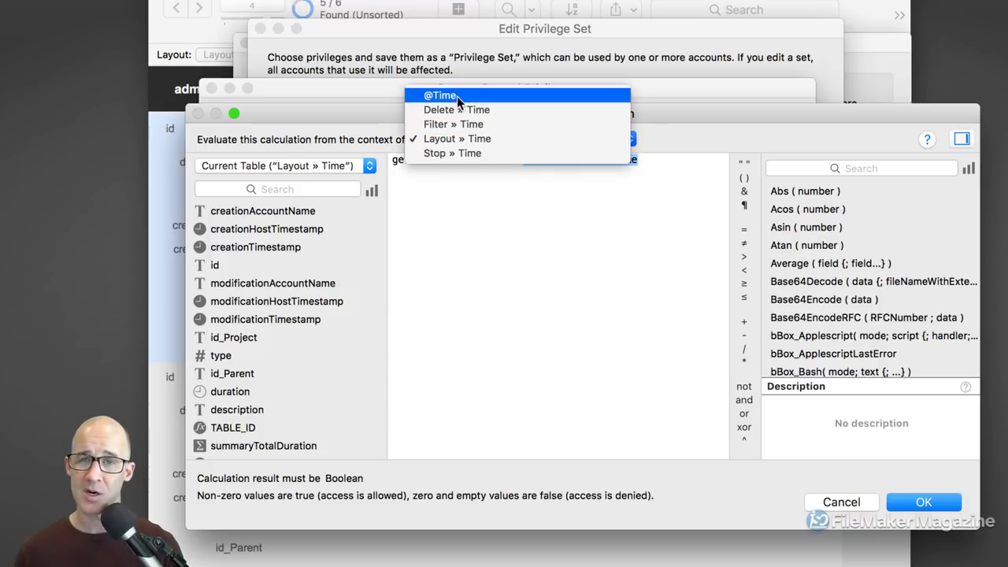
pyautogui.click(480, 140)
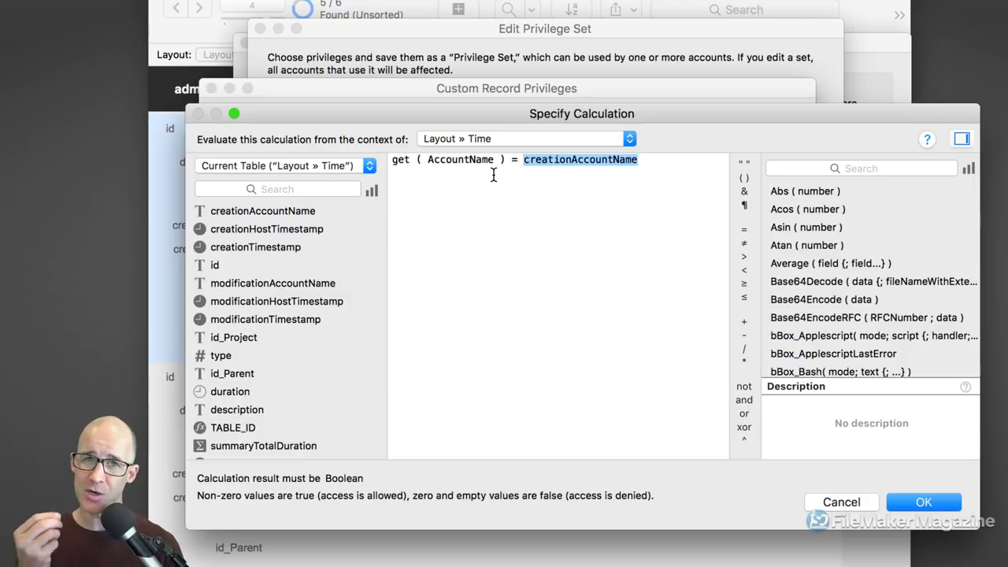
pyautogui.click(316, 167)
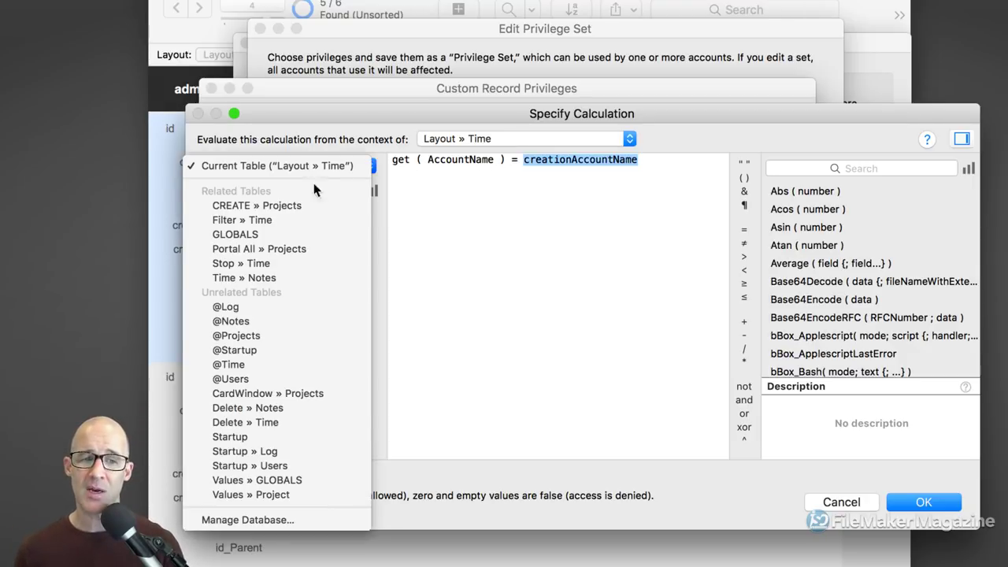
pyautogui.click(285, 521)
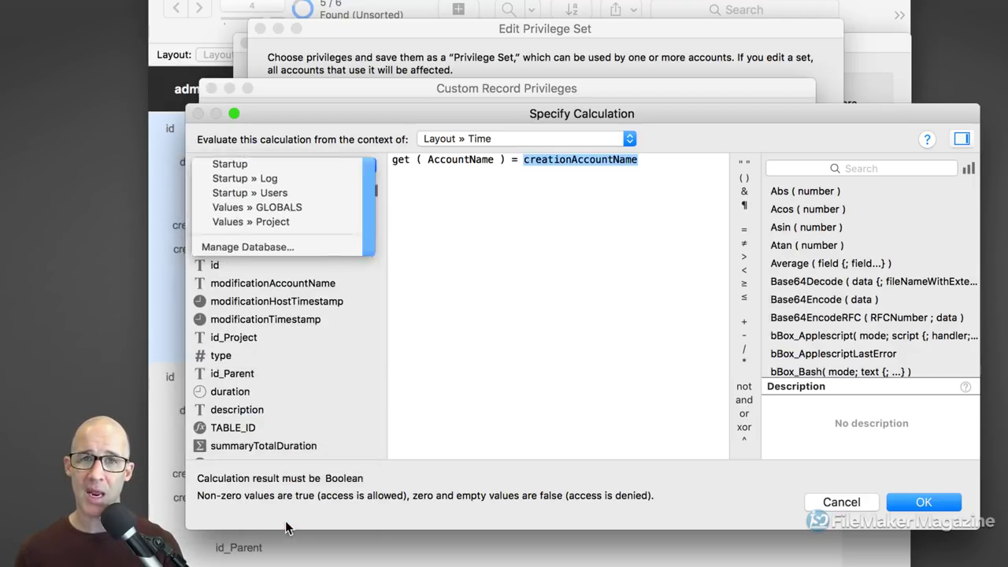
pyautogui.click(520, 260)
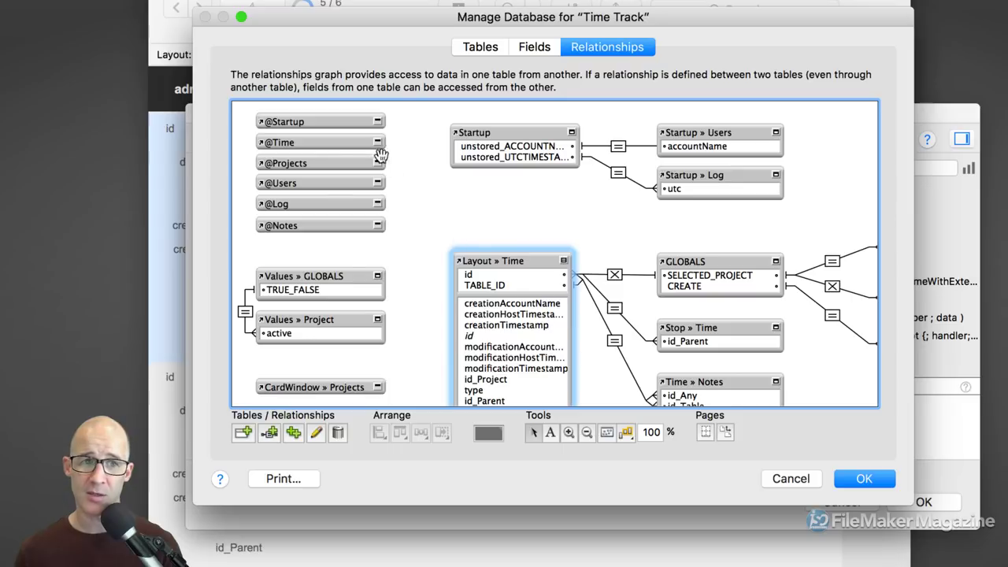
pyautogui.click(347, 142)
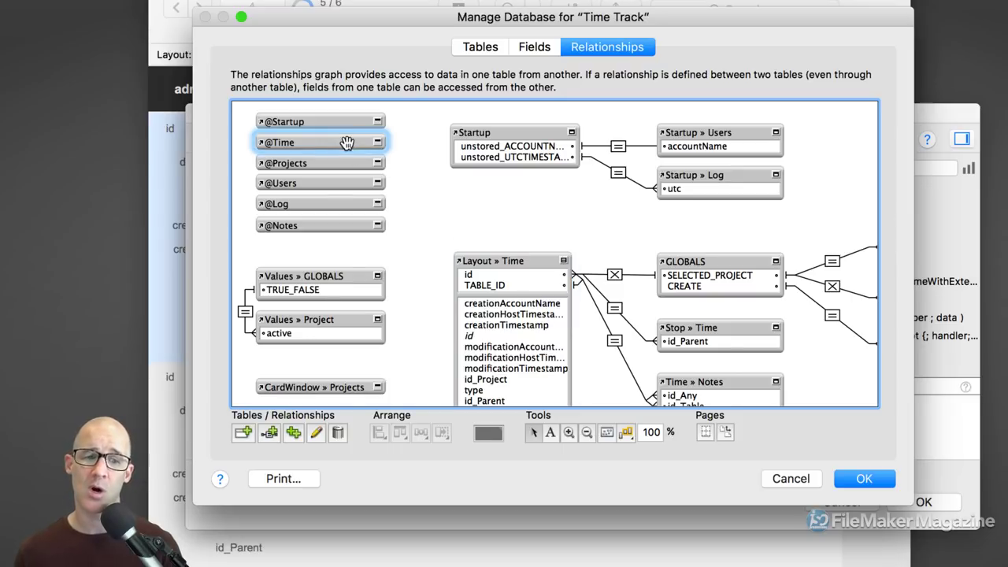
pyautogui.scroll(-2, 504, 256)
pyautogui.click(698, 270)
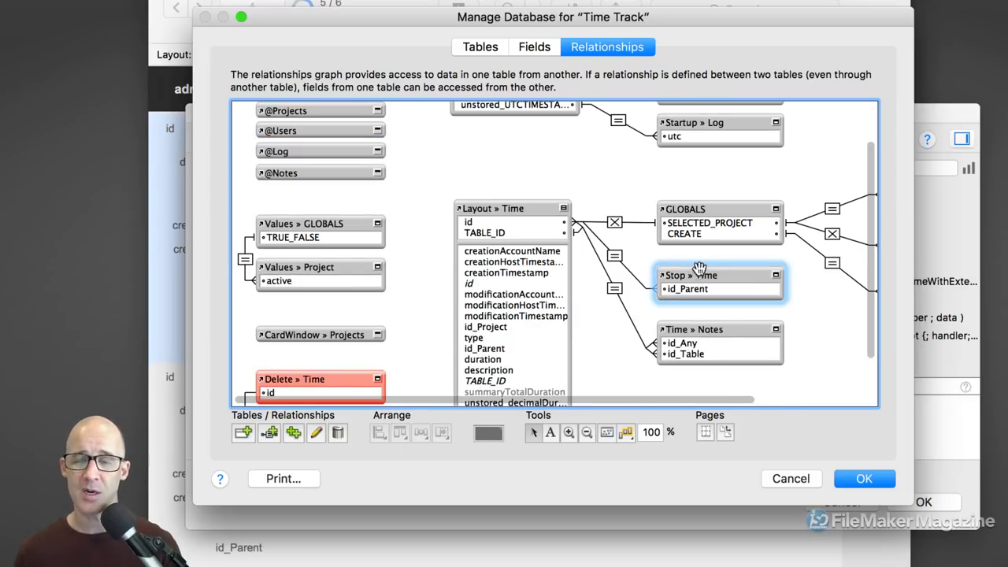
pyautogui.click(531, 206)
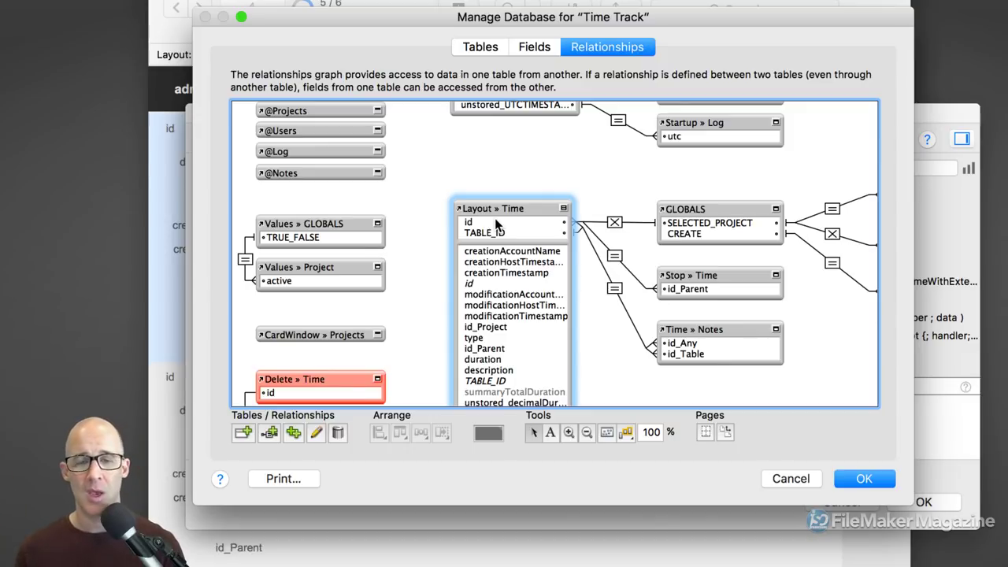
# - Close Manage Database and accept the edit-limiting calculation for Time
pyautogui.click(848, 478)
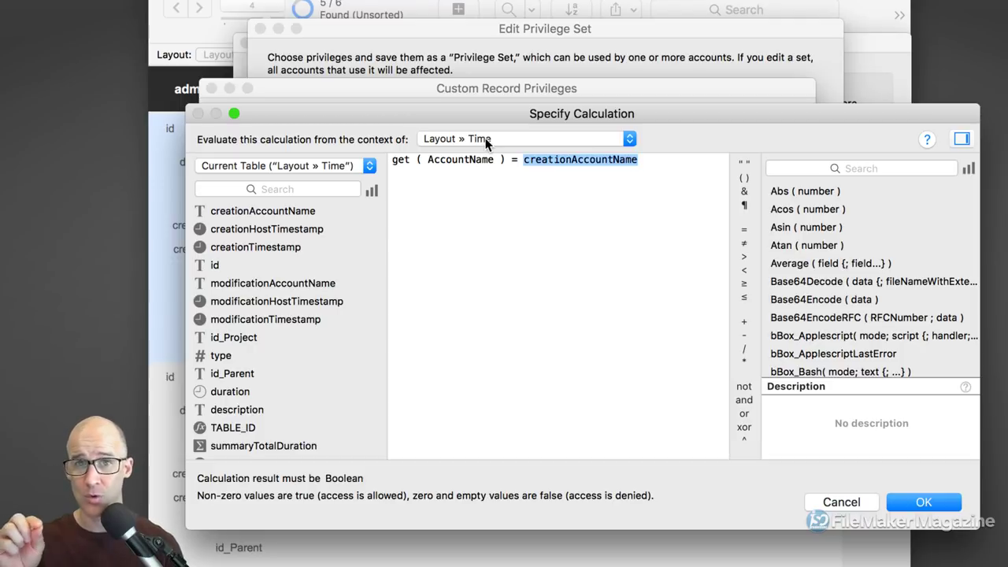
pyautogui.click(905, 503)
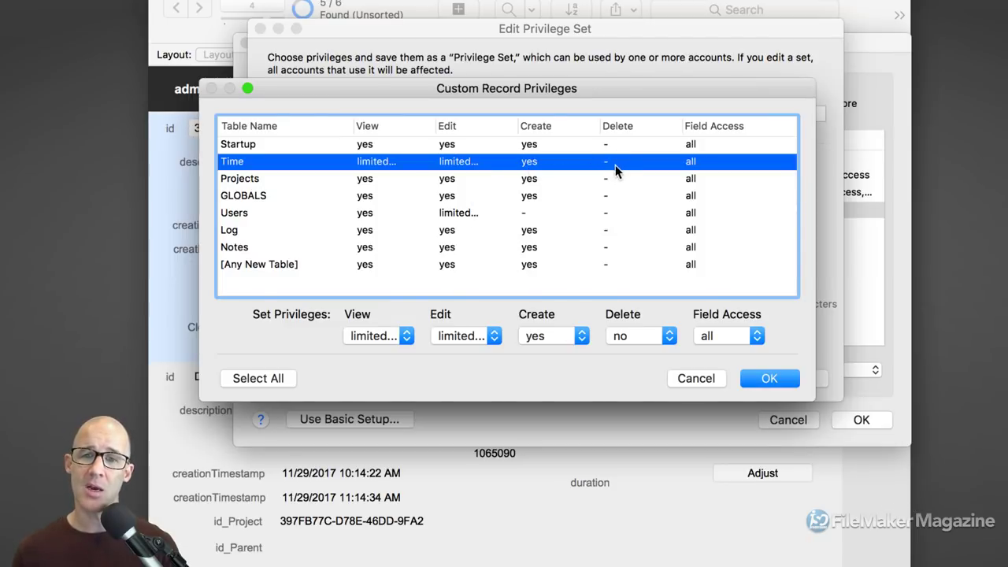
# - Set Time's Delete privilege to limited, then type and erase a trial 'User::isManager' formula
pyautogui.click(644, 335)
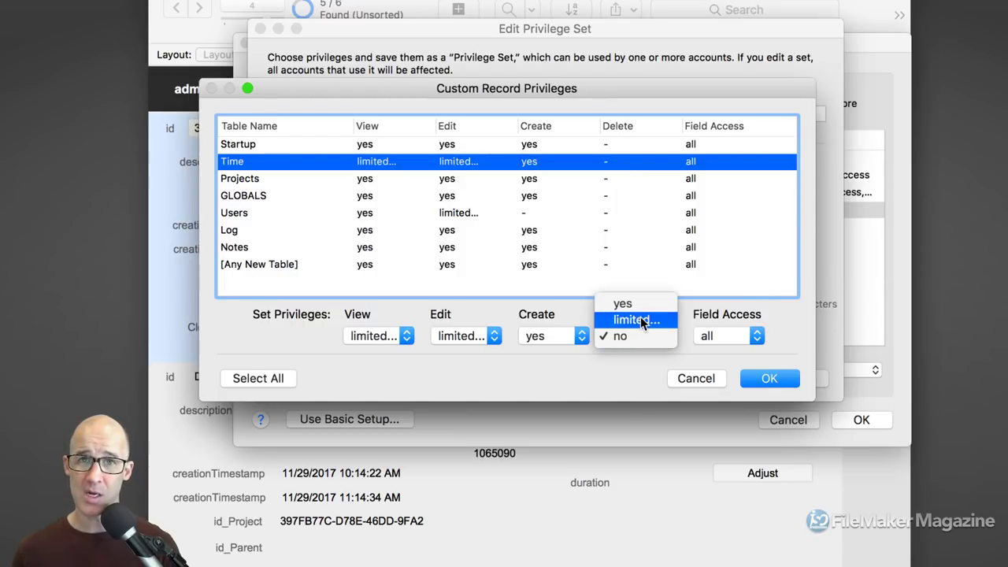
pyautogui.click(640, 319)
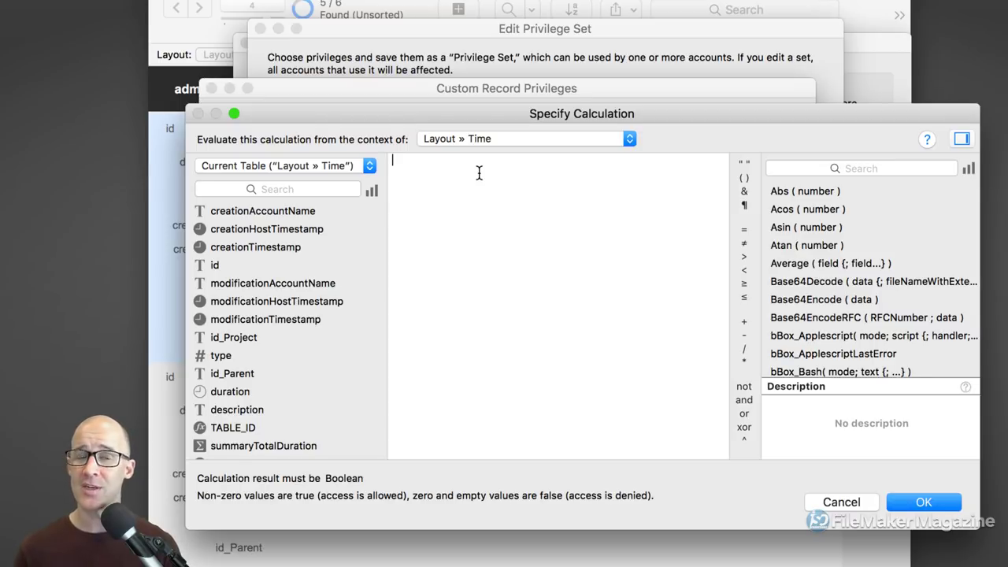
pyautogui.write('User')
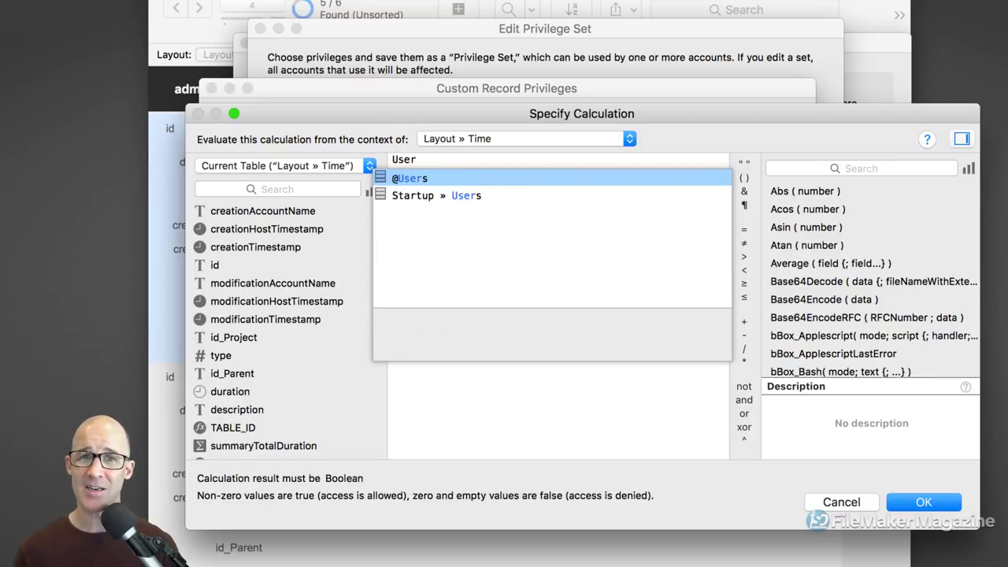
pyautogui.write(':')
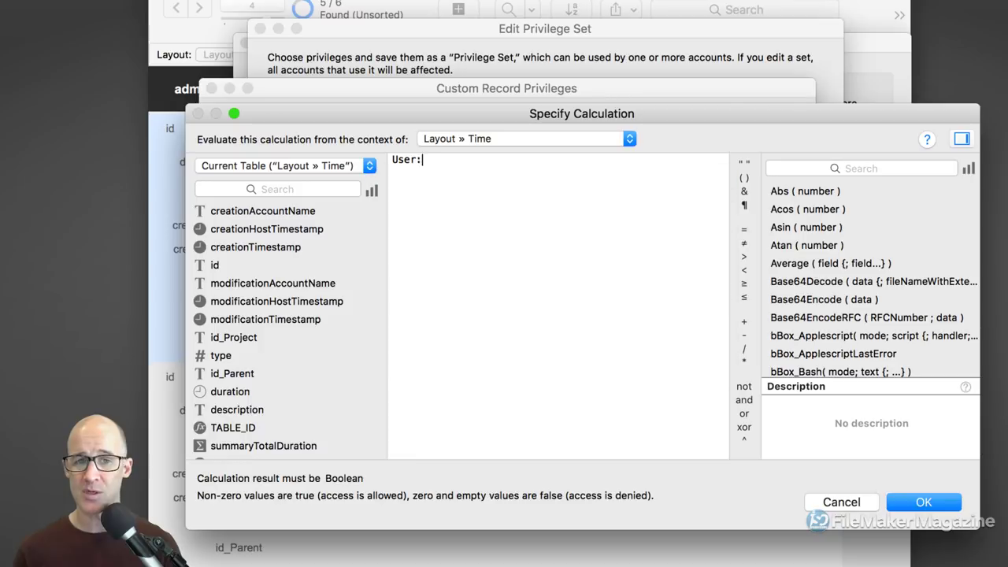
pyautogui.write(':isManager')
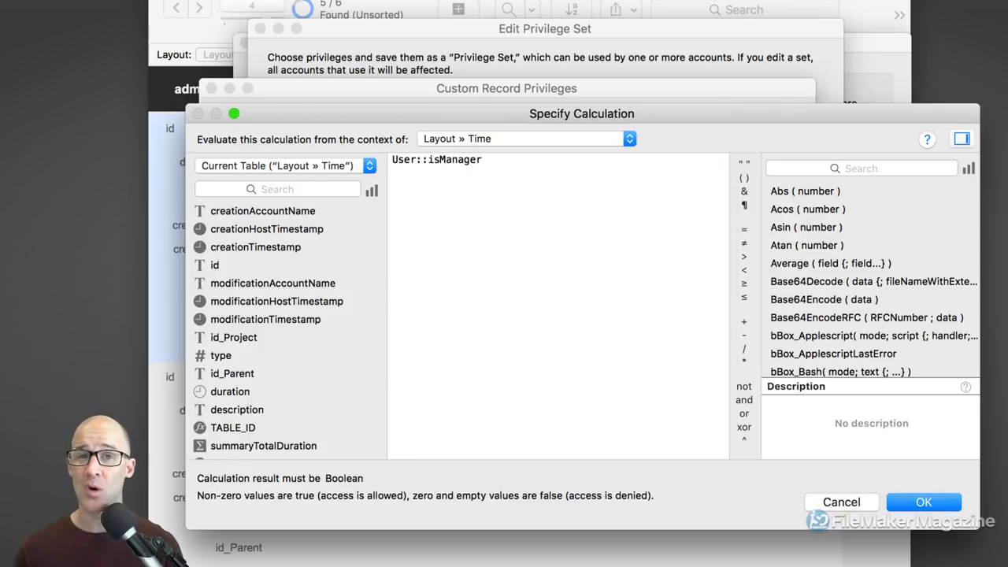
pyautogui.press('super+a')
pyautogui.press('BackSpace')
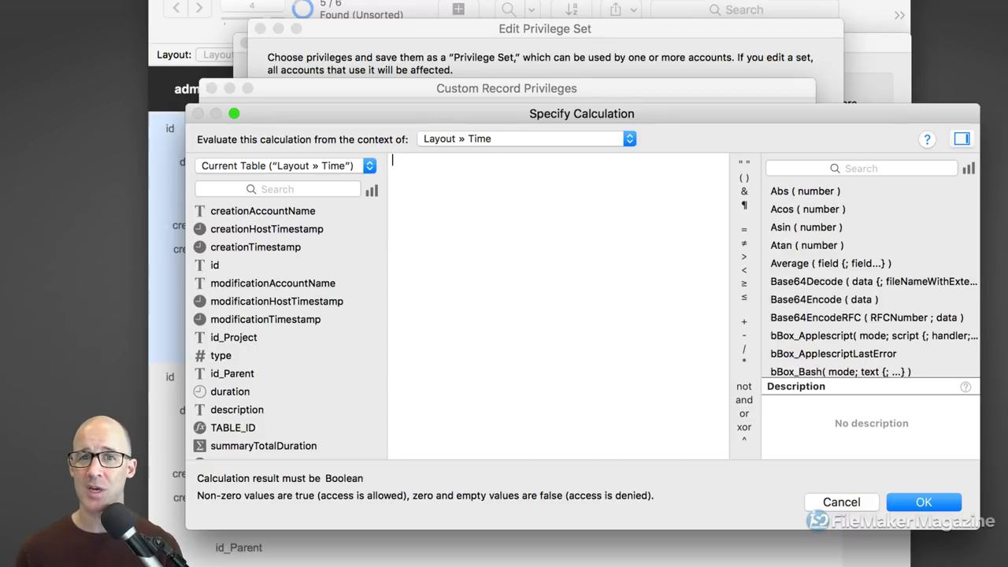
# - Cancel the deletion calculation, leave Time's field access at all, and select [Any New Table]
pyautogui.click(855, 501)
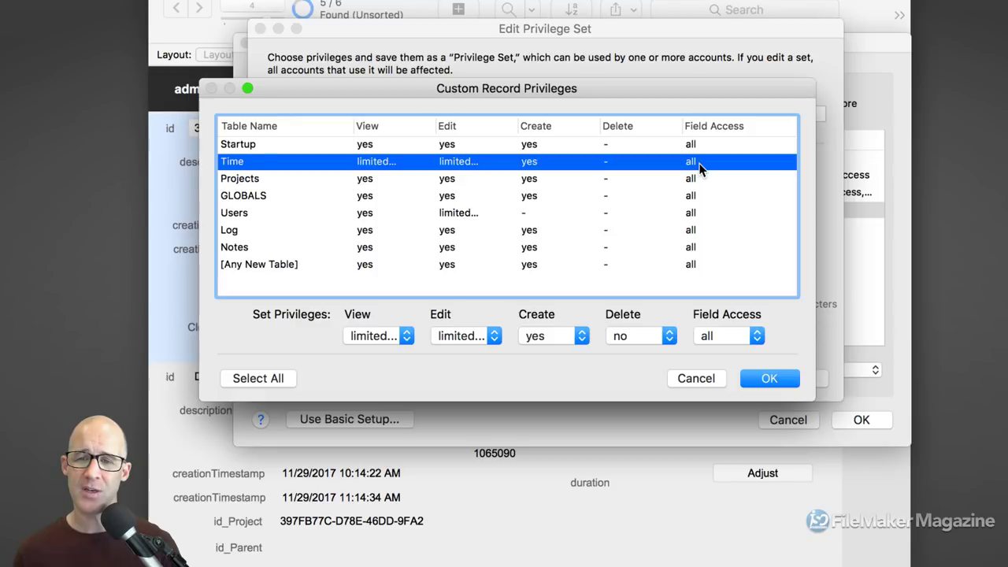
pyautogui.click(730, 337)
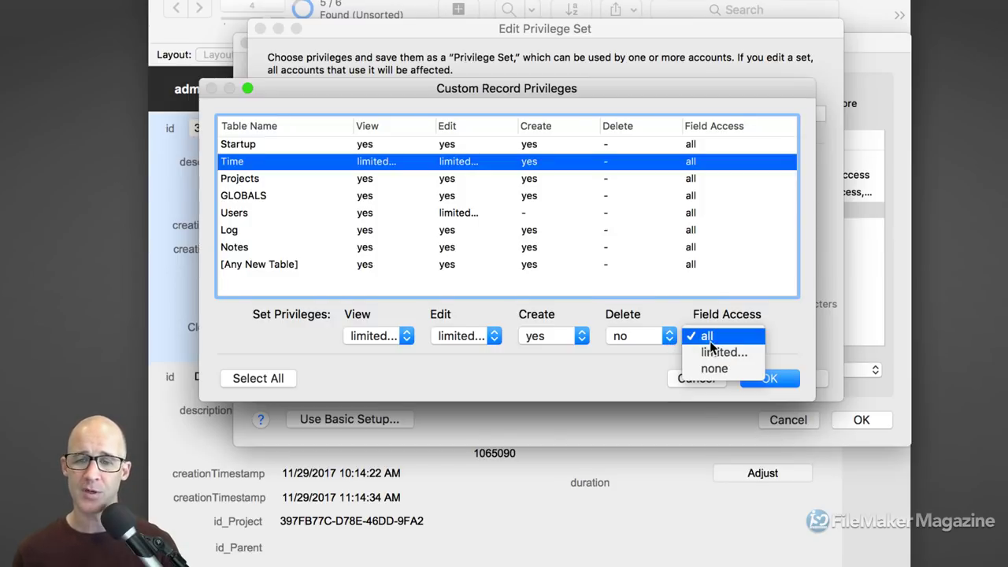
pyautogui.click(681, 316)
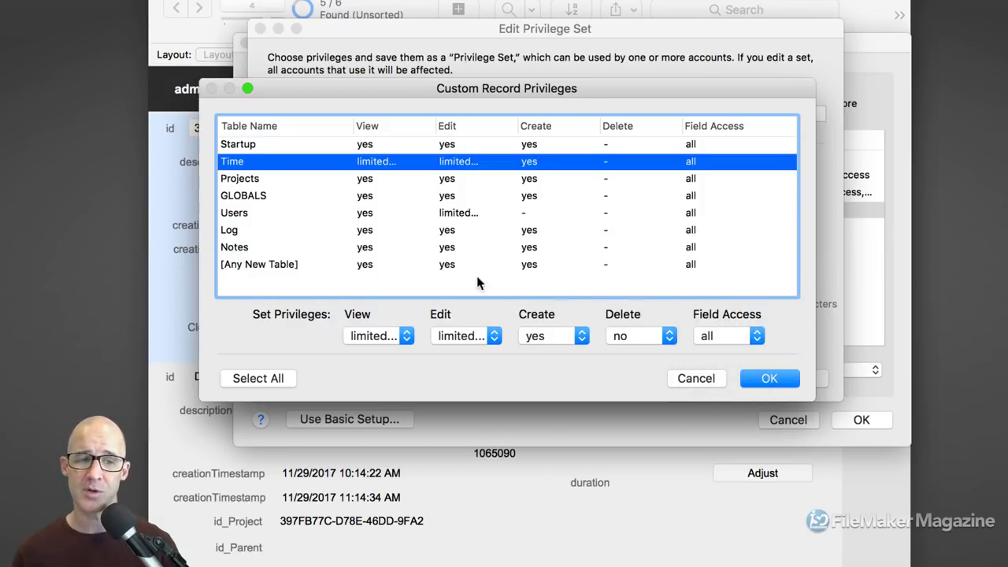
pyautogui.click(328, 271)
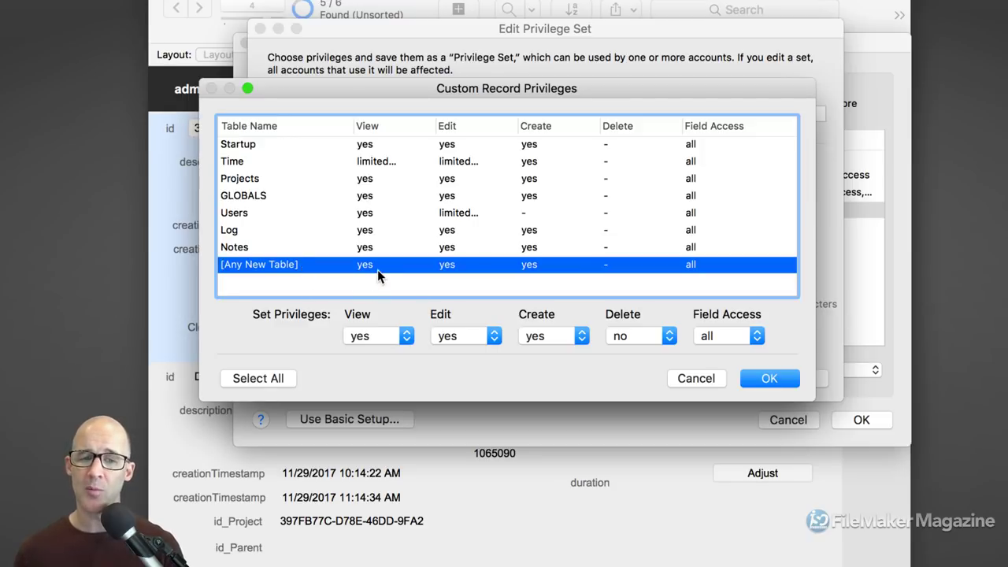
# - Set [Any New Table] view, create and delete to no and field access to none
pyautogui.click(372, 330)
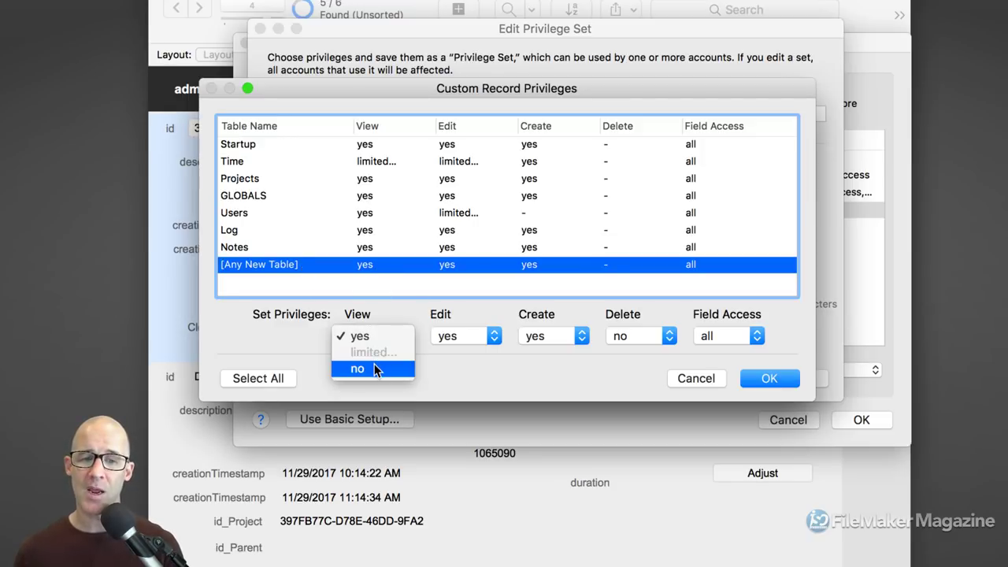
pyautogui.click(374, 368)
pyautogui.click(549, 336)
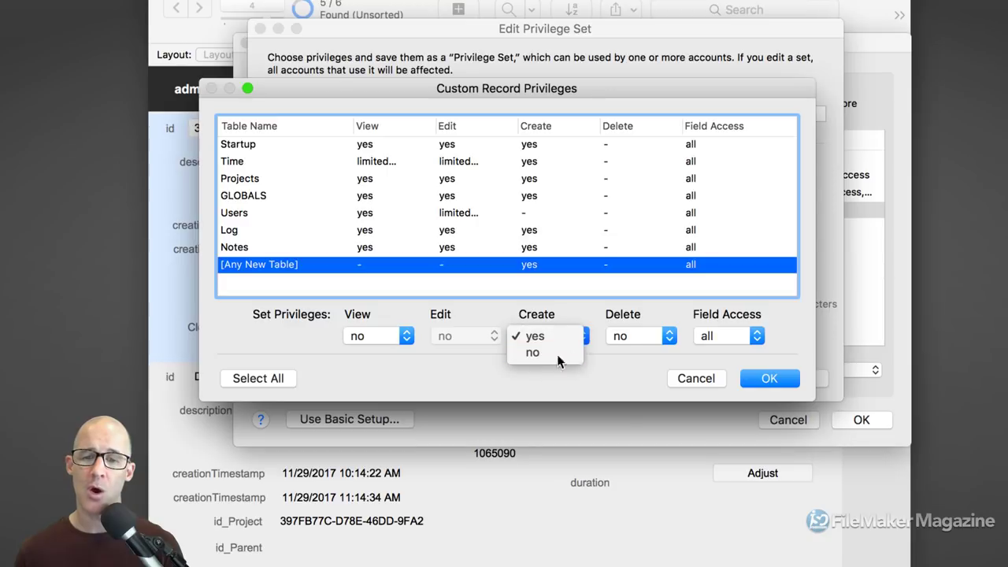
pyautogui.click(551, 353)
pyautogui.click(623, 335)
pyautogui.click(629, 337)
pyautogui.click(698, 338)
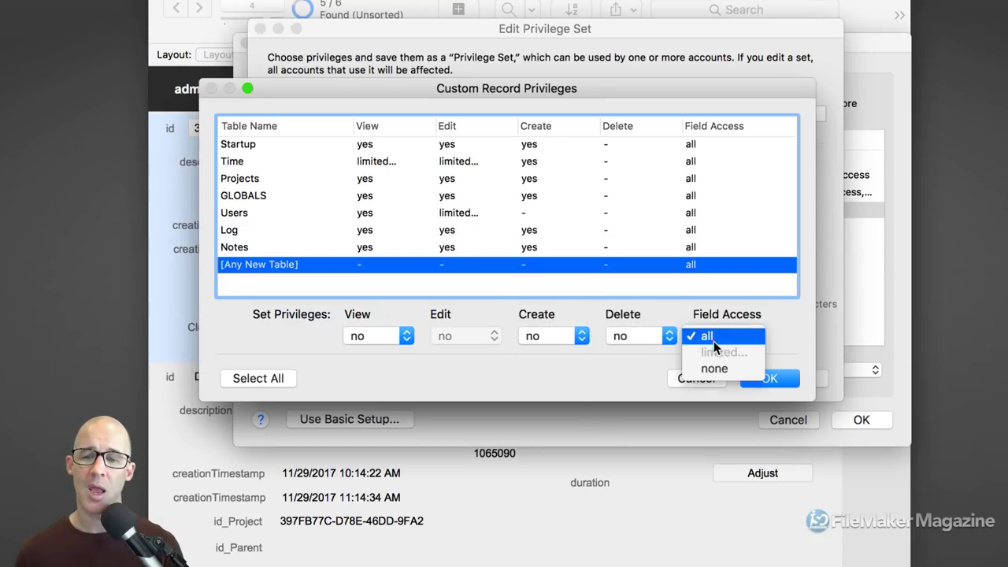
pyautogui.click(714, 371)
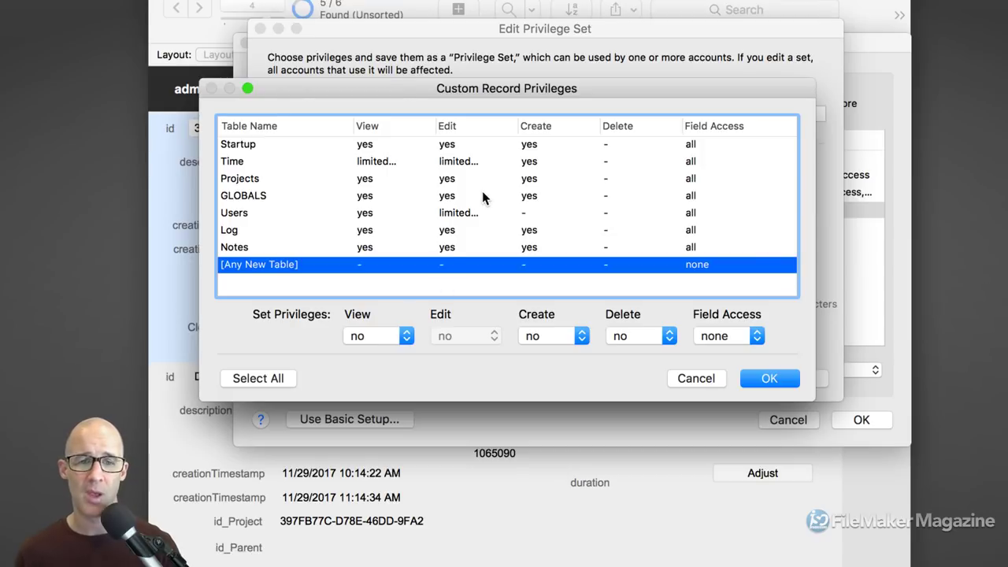
pyautogui.click(697, 251)
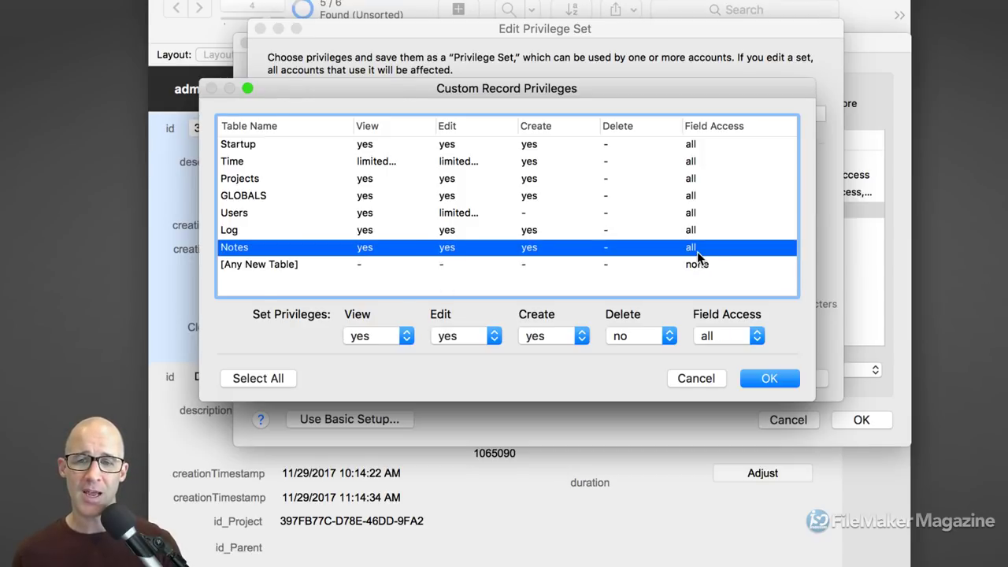
pyautogui.click(690, 163)
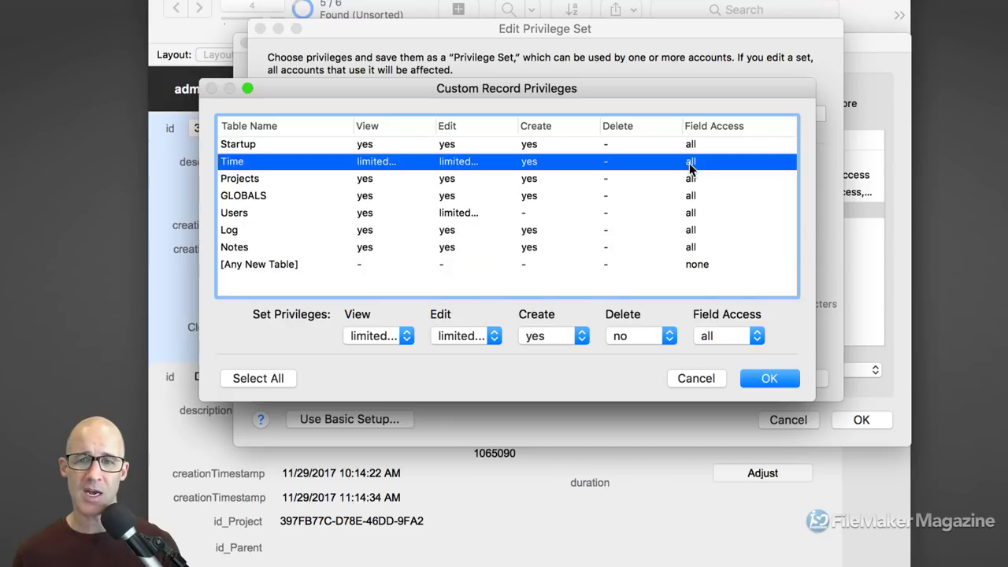
pyautogui.click(729, 336)
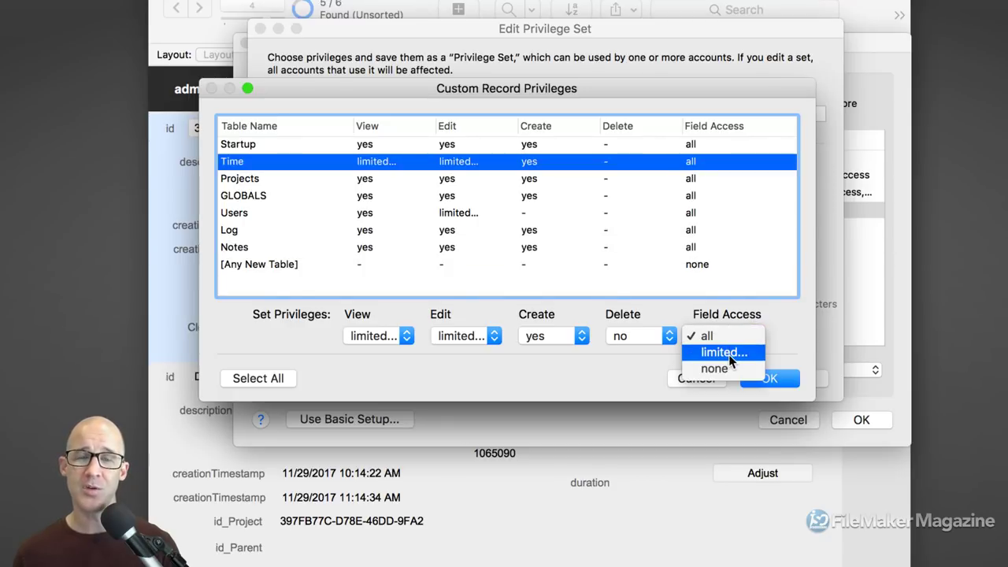
pyautogui.click(729, 354)
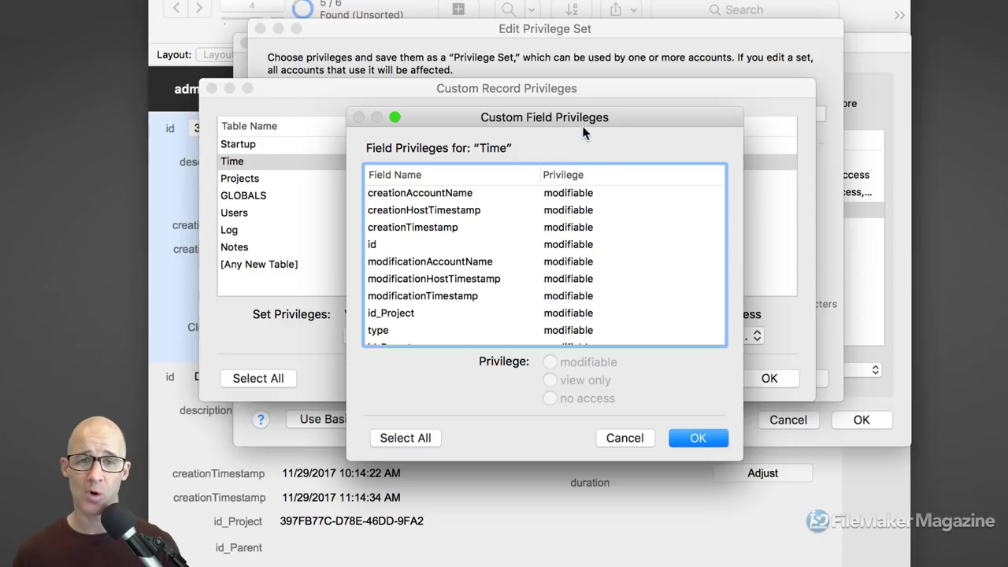
pyautogui.moveTo(615, 117); pyautogui.dragTo(582, 47)
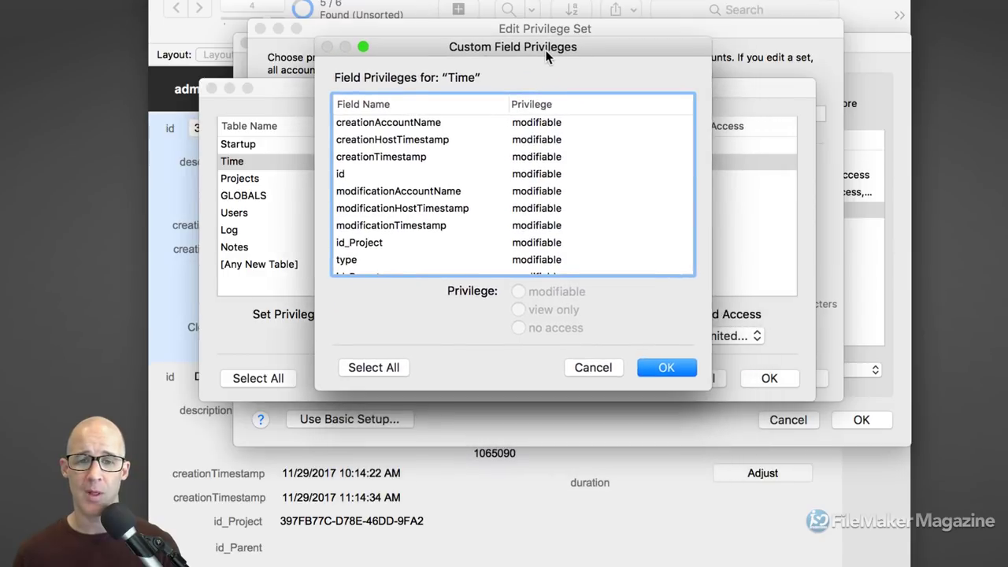
pyautogui.click(598, 364)
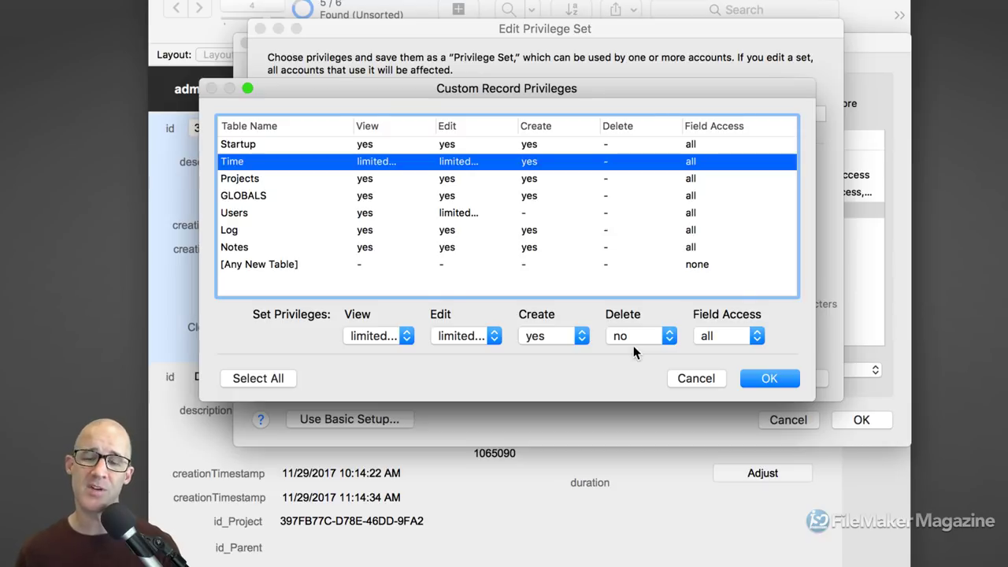
pyautogui.click(727, 336)
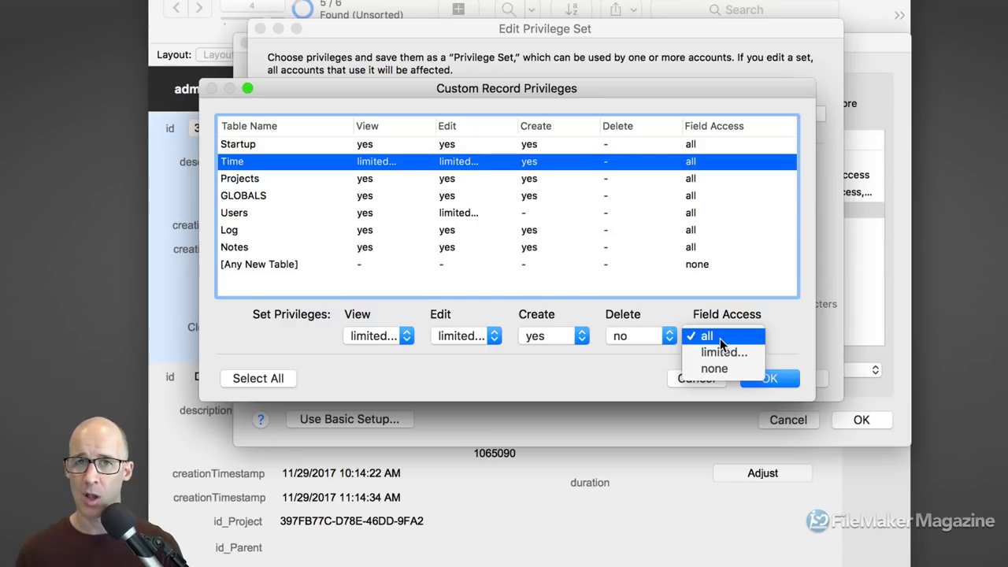
pyautogui.click(726, 355)
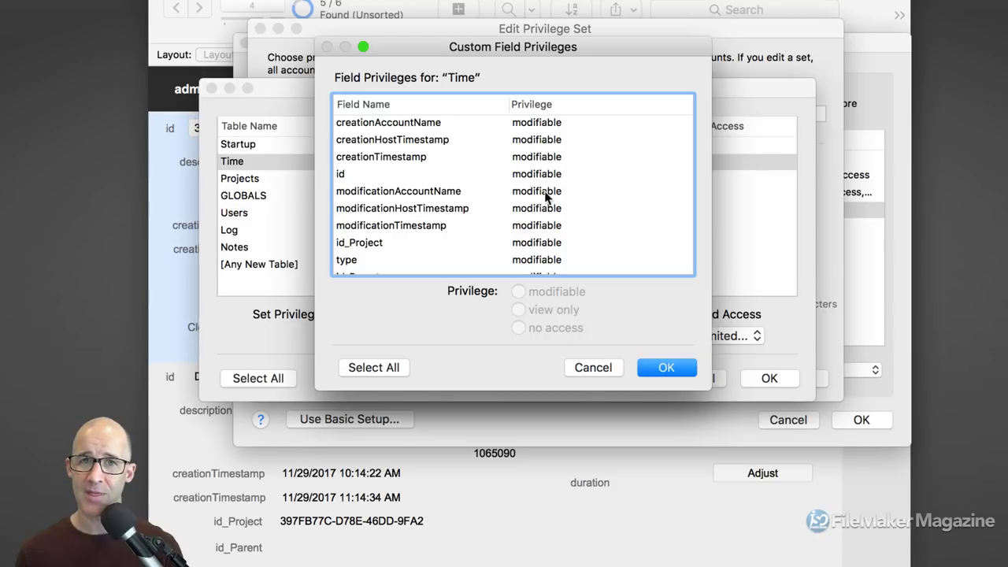
pyautogui.scroll(-5, 552, 201)
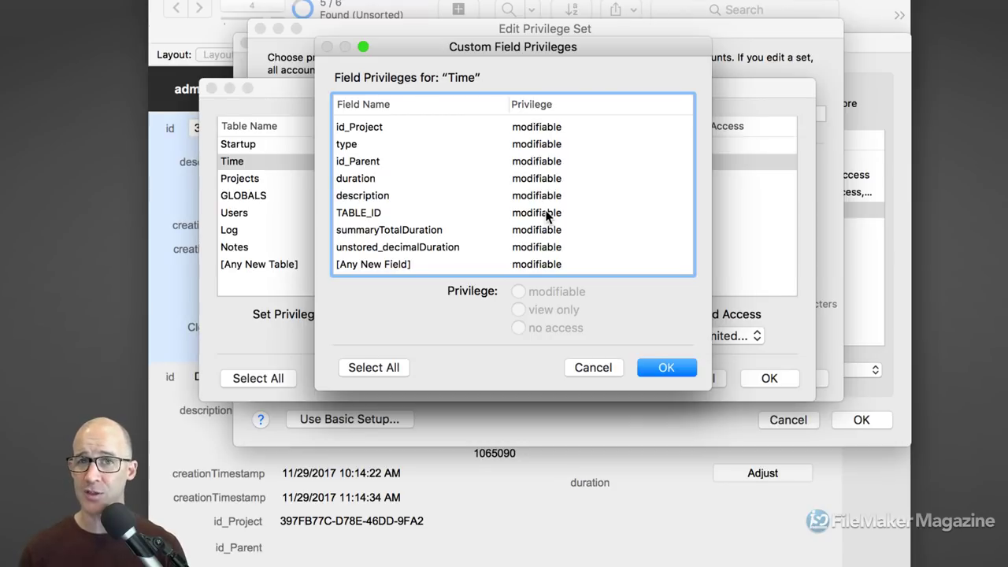
pyautogui.click(592, 367)
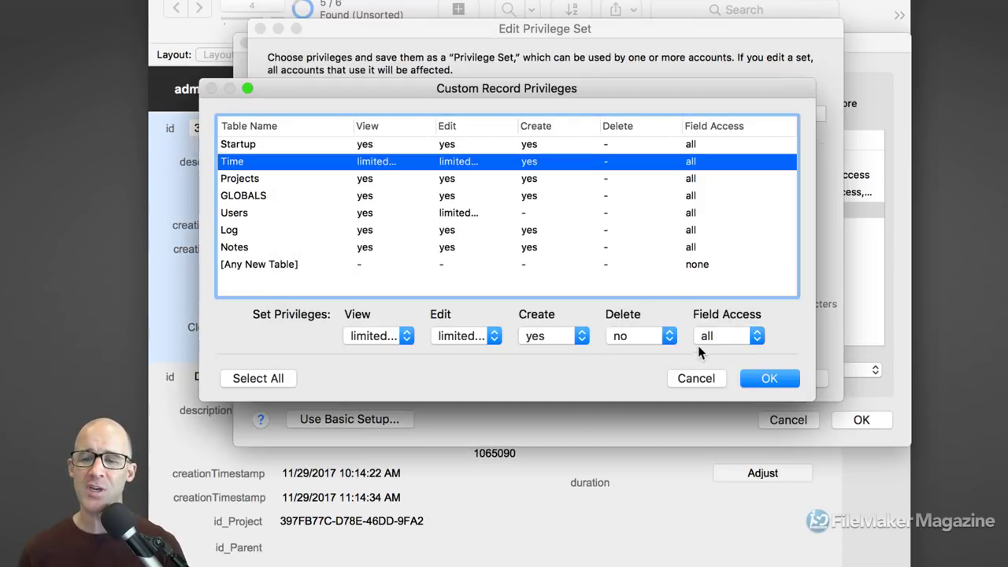
# - Set Time's field access to none, then to limited to open Custom Field Privileges
pyautogui.click(720, 337)
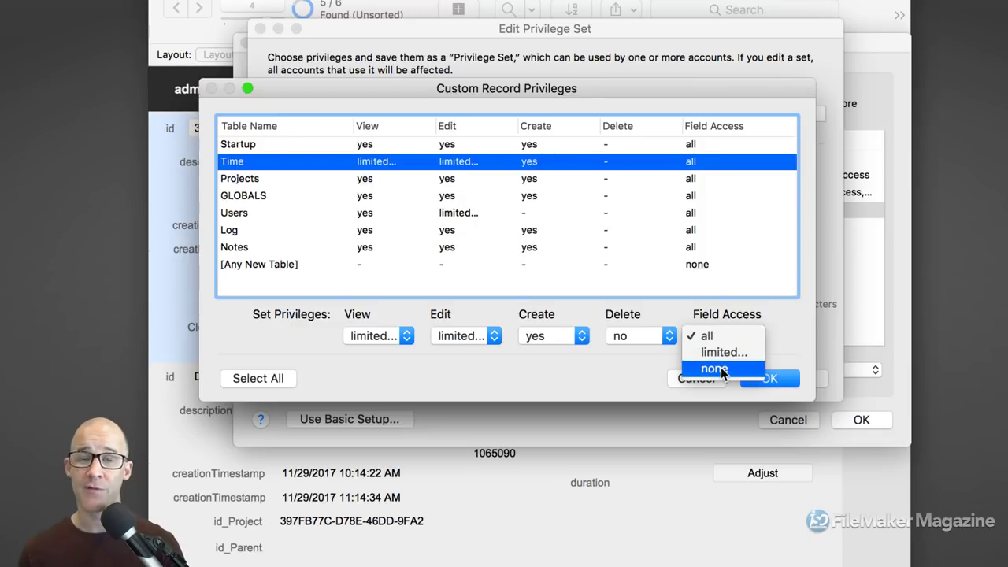
pyautogui.click(722, 367)
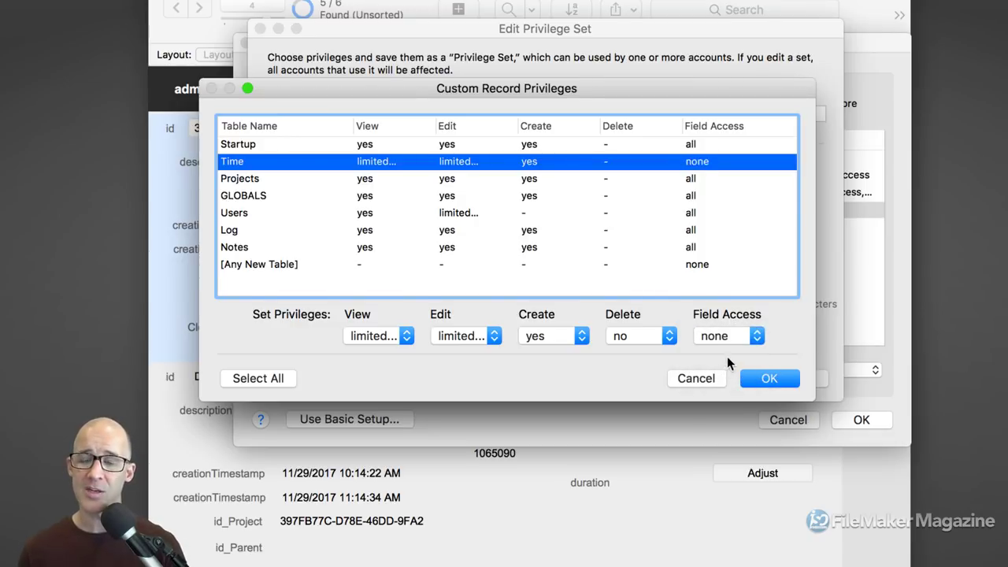
pyautogui.click(727, 336)
pyautogui.click(727, 319)
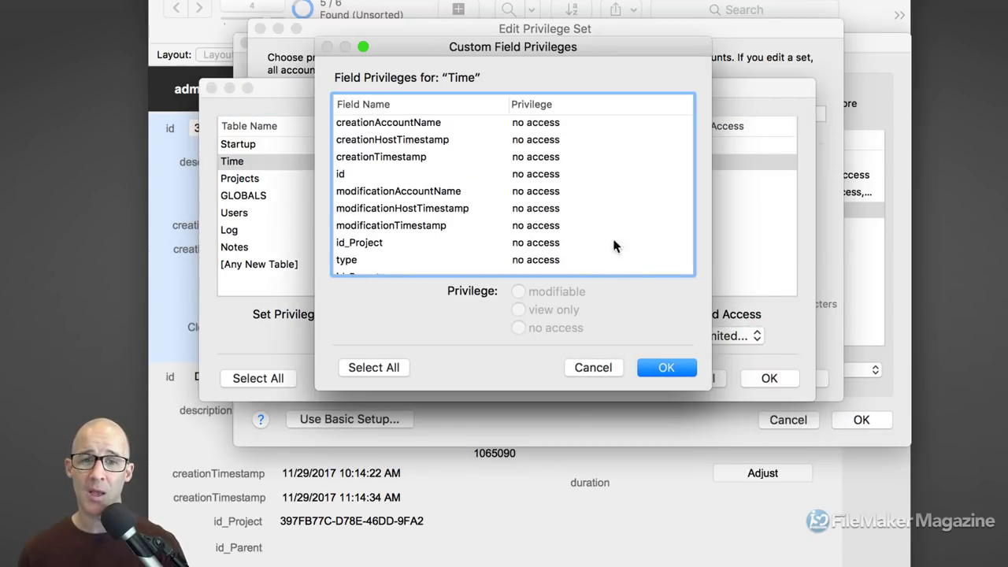
# - Select the fields from creationAccountName through modificationTimestamp in the Time field list
pyautogui.scroll(-1, 560, 161)
pyautogui.scroll(-5, 561, 161)
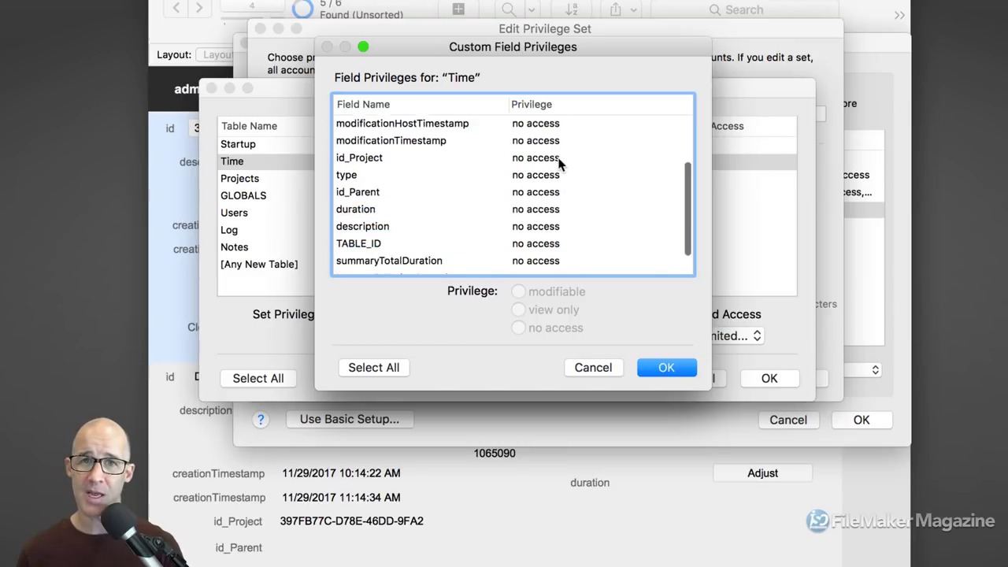
pyautogui.scroll(8, 560, 164)
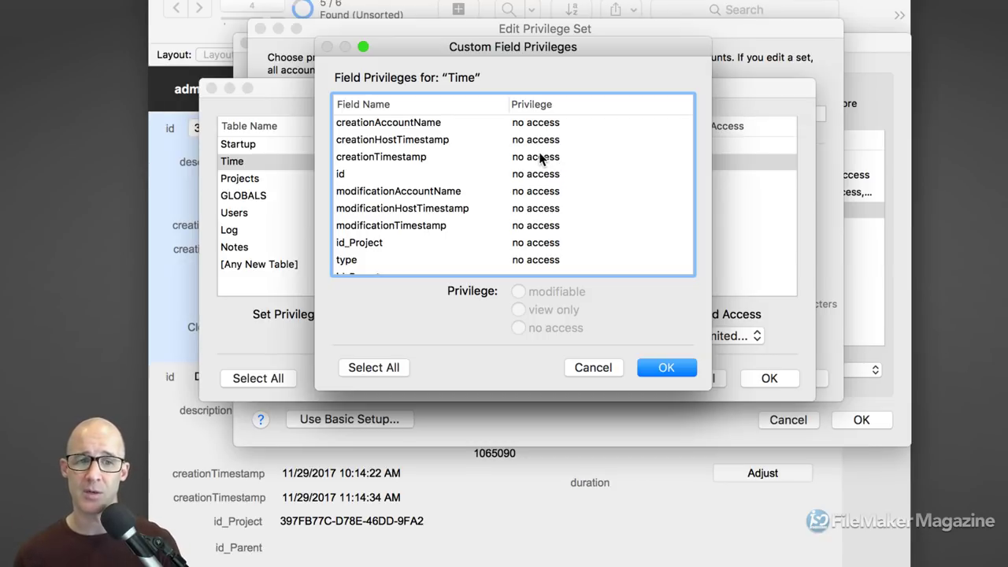
pyautogui.scroll(-5, 539, 158)
pyautogui.scroll(6, 537, 157)
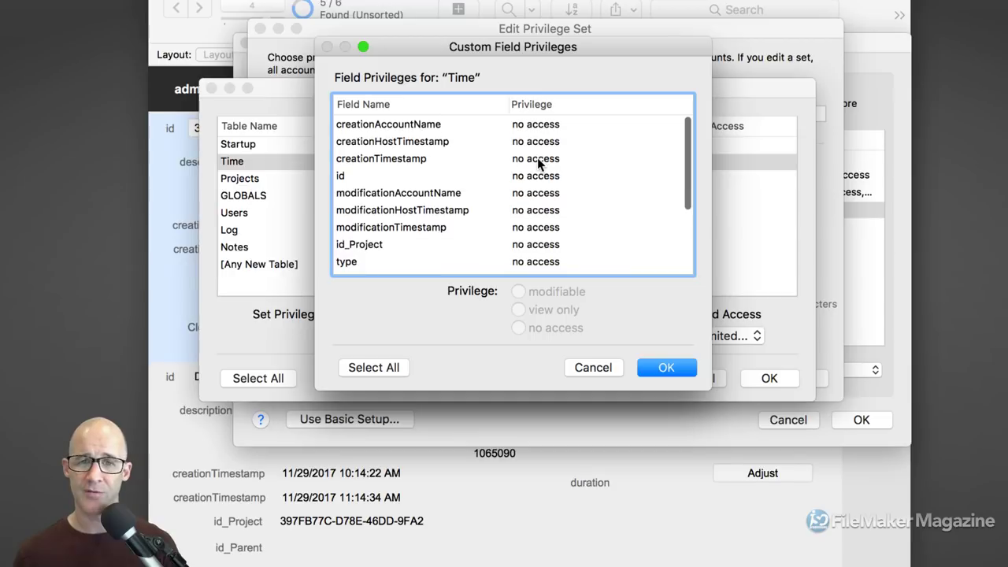
pyautogui.click(533, 126)
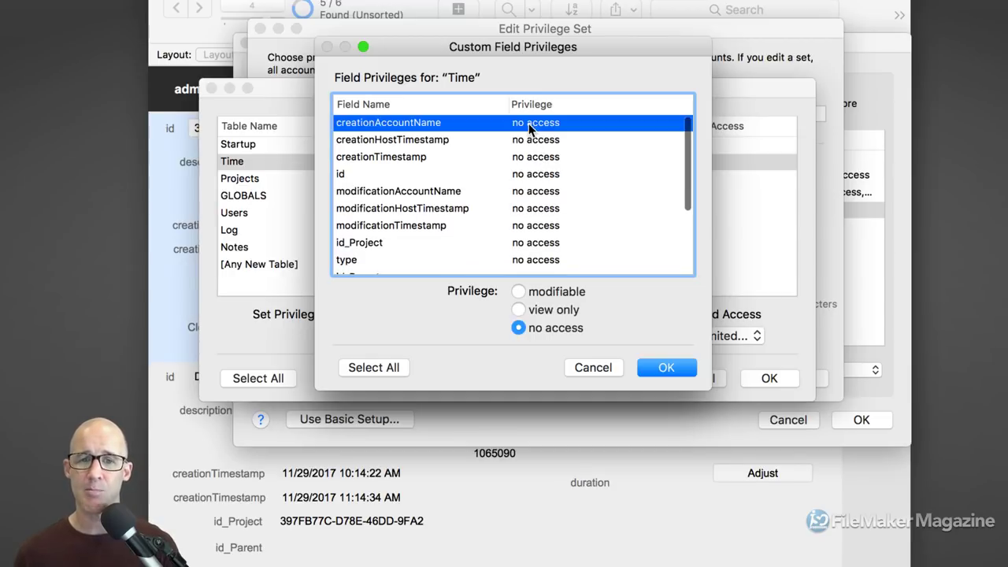
pyautogui.keyDown('shift'); pyautogui.click(529, 159); pyautogui.keyUp('shift')
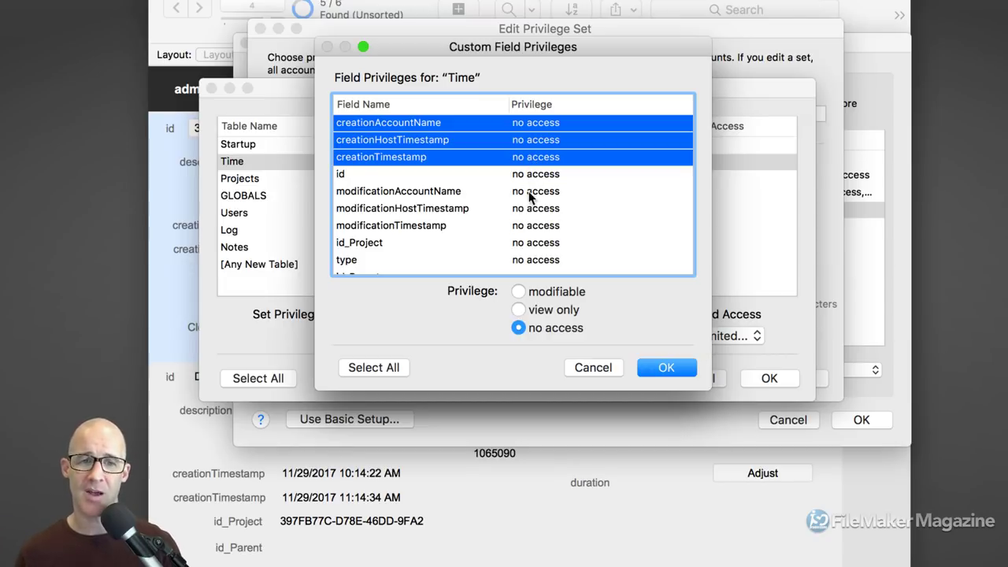
pyautogui.keyDown('shift'); pyautogui.click(504, 180); pyautogui.keyUp('shift')
pyautogui.keyDown('shift'); pyautogui.click(506, 221); pyautogui.keyUp('shift')
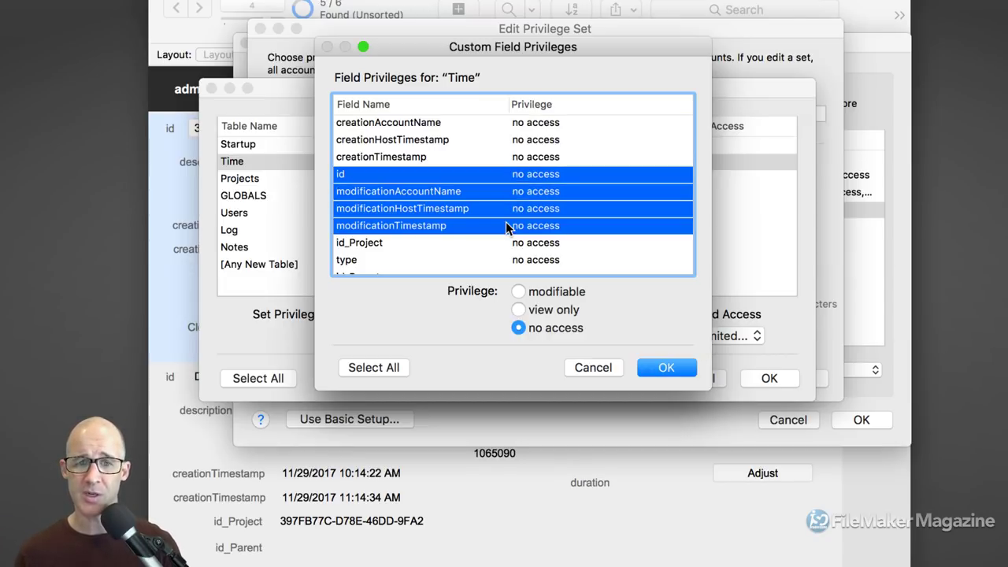
pyautogui.click(547, 245)
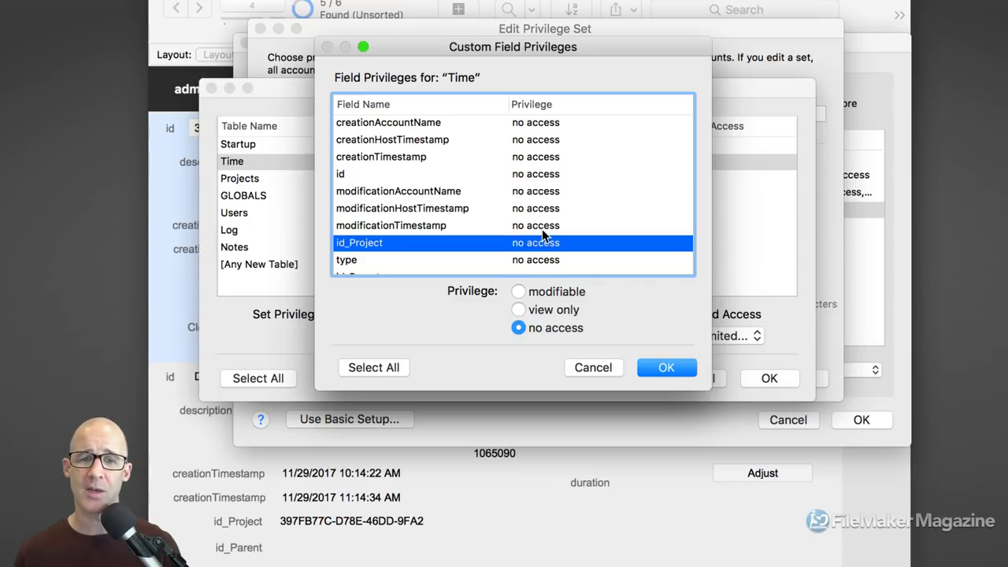
pyautogui.click(546, 228)
pyautogui.keyDown('shift'); pyautogui.click(541, 125); pyautogui.keyUp('shift')
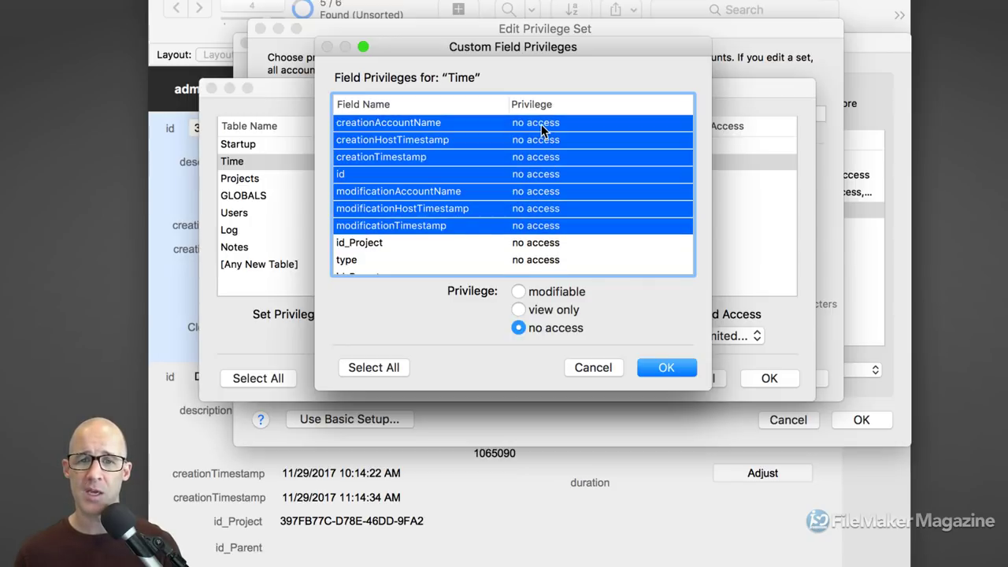
# - Make every Time field modifiable, accept the field privileges, and set field access to all
pyautogui.click(553, 293)
pyautogui.scroll(-3, 553, 261)
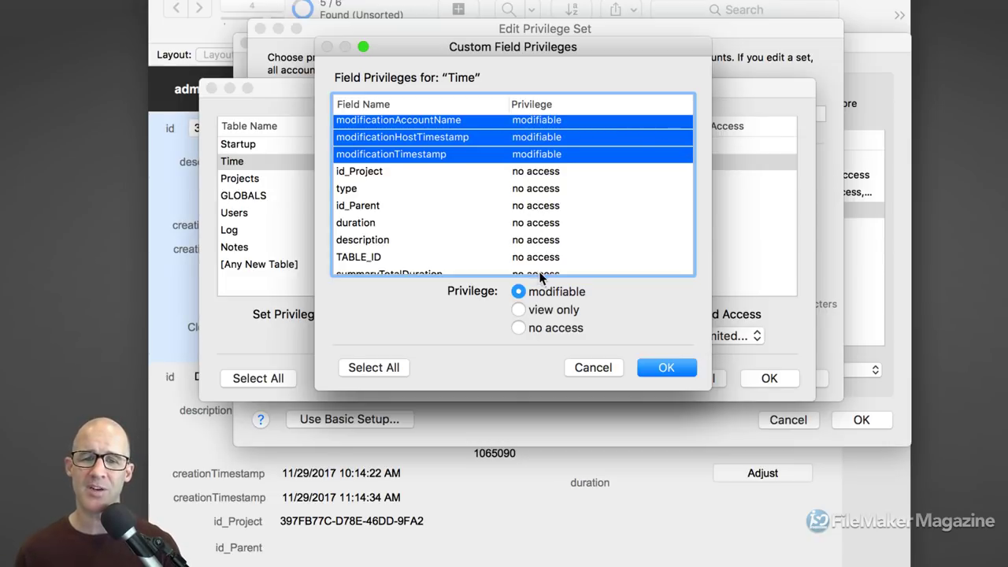
pyautogui.press('super+a')
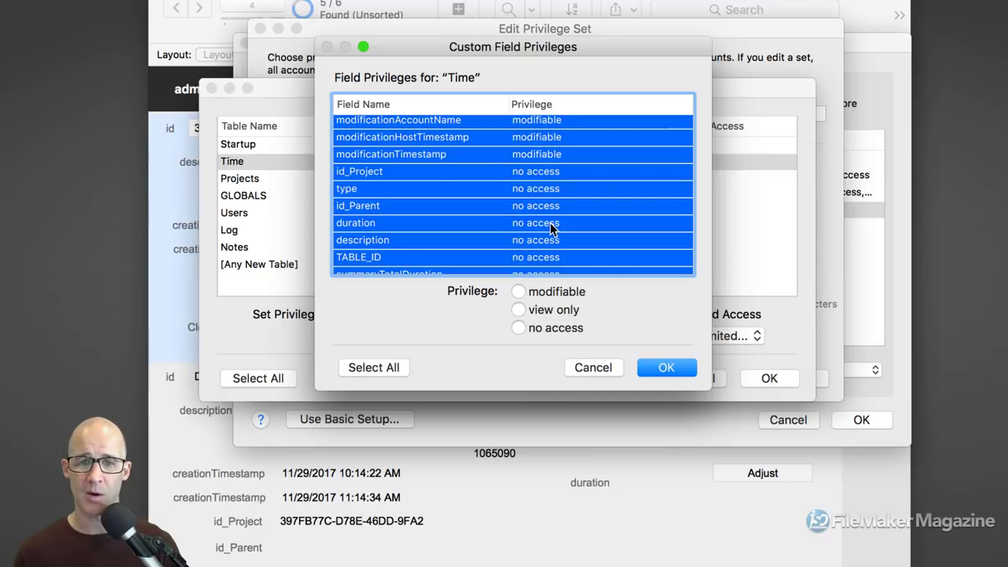
pyautogui.click(538, 291)
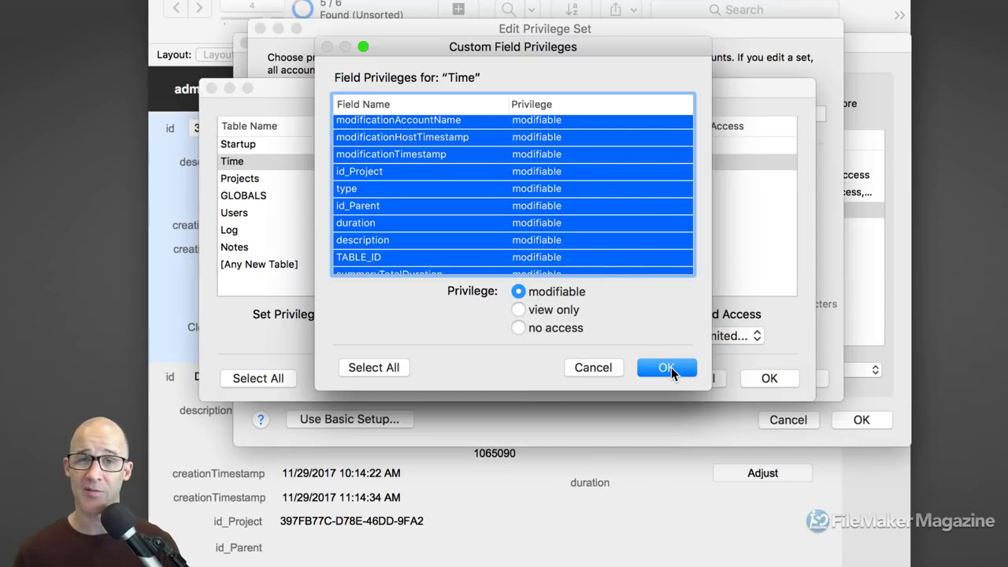
pyautogui.click(551, 192)
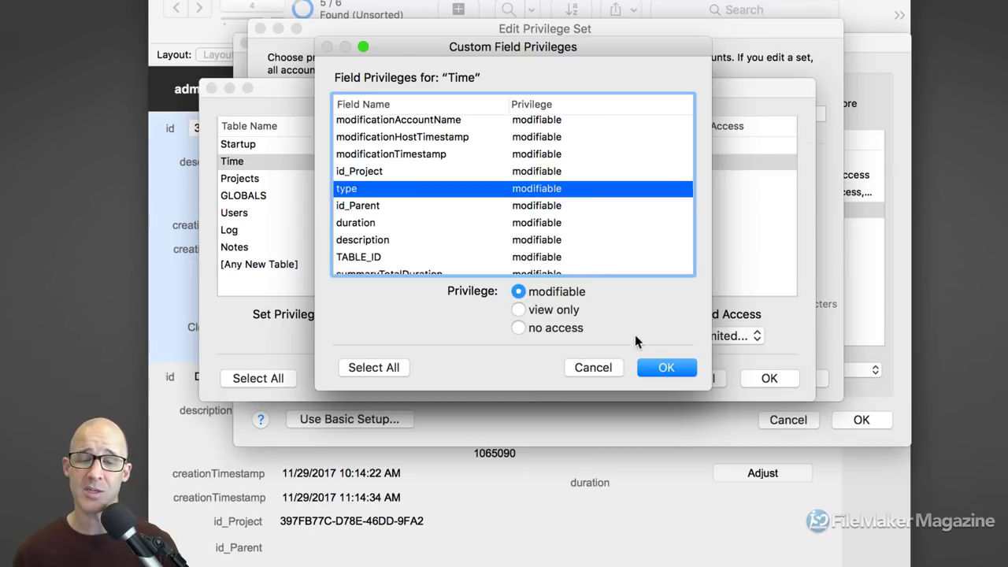
pyautogui.click(665, 367)
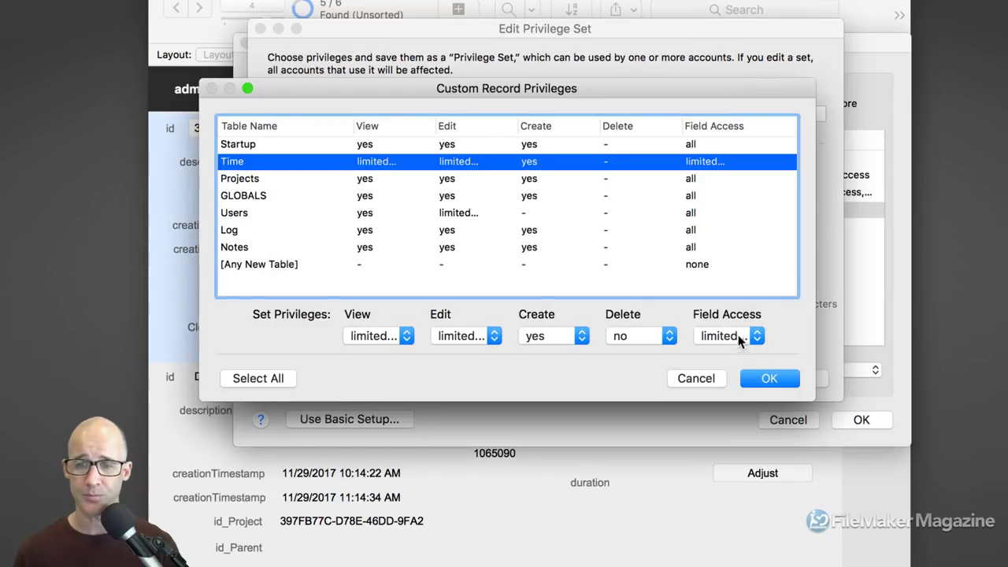
pyautogui.click(738, 335)
pyautogui.click(739, 321)
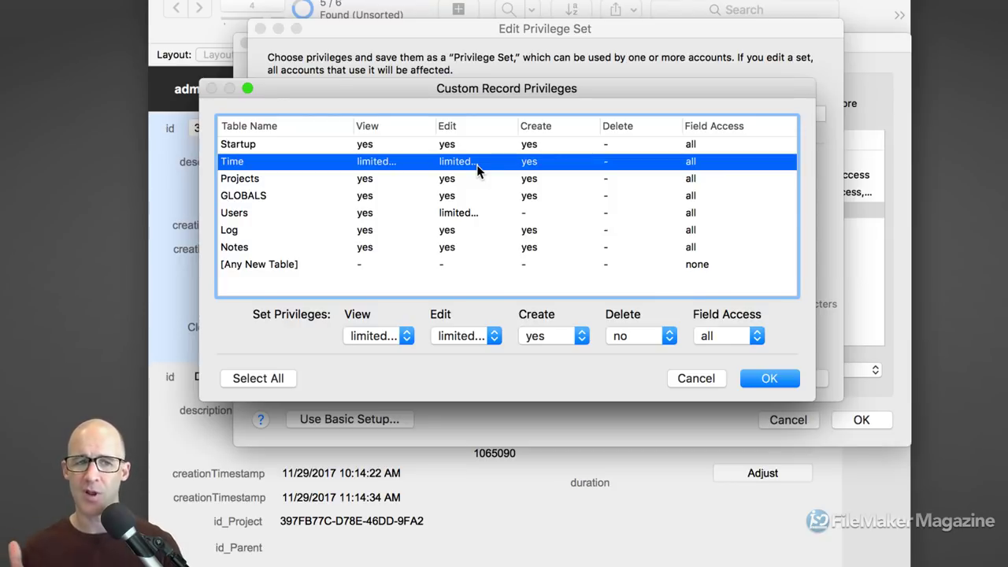
pyautogui.click(378, 178)
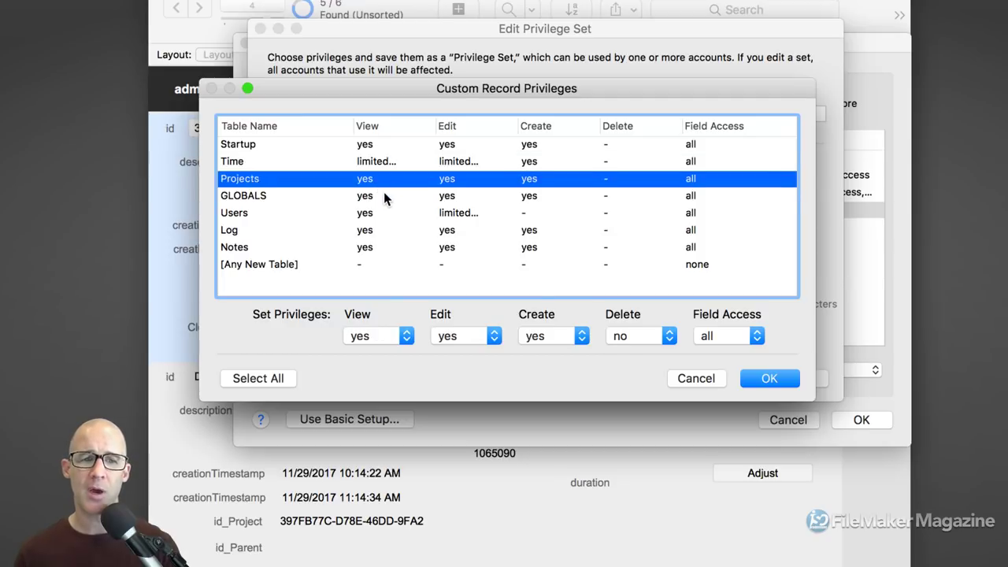
pyautogui.click(384, 195)
pyautogui.click(384, 213)
pyautogui.click(387, 230)
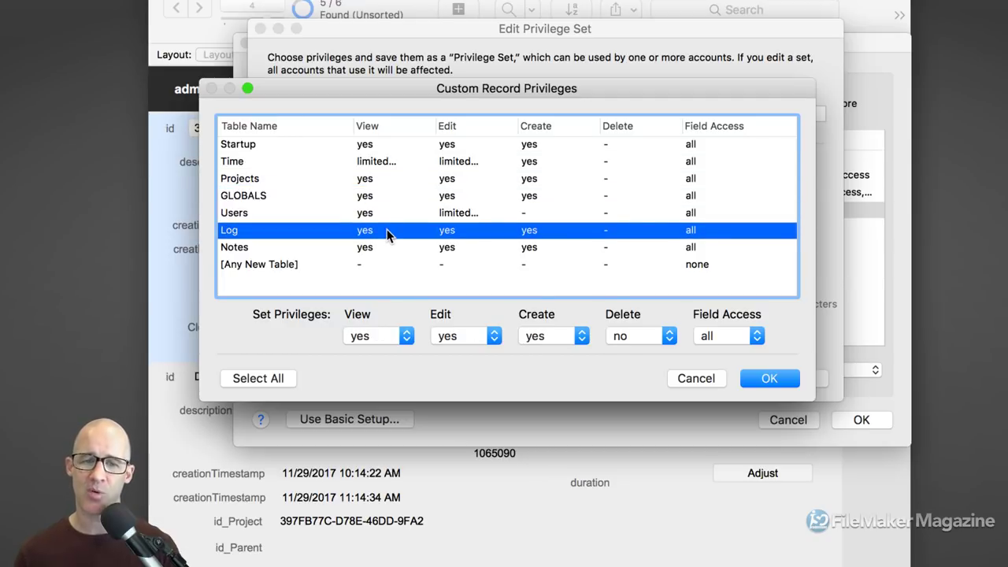
pyautogui.click(397, 181)
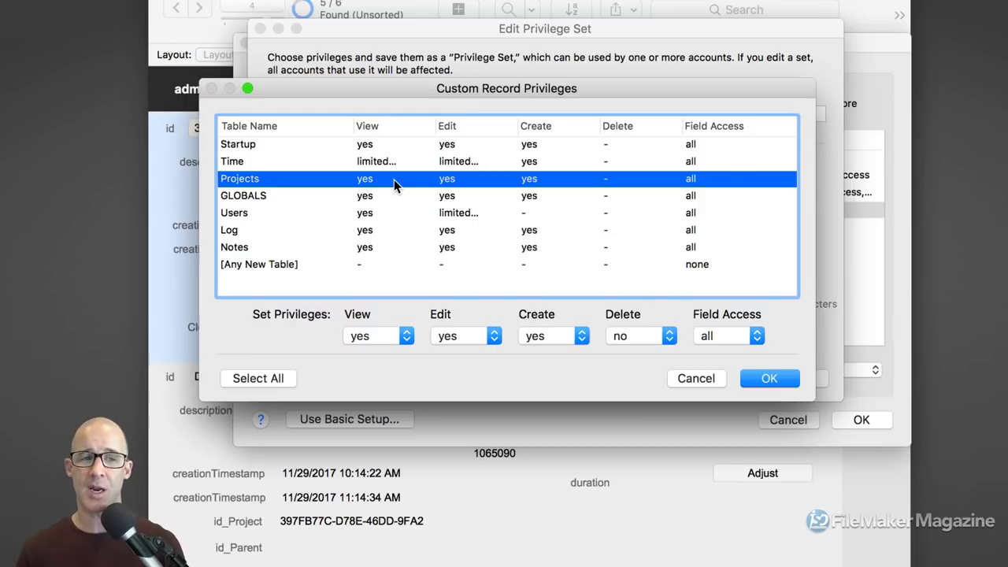
pyautogui.click(351, 215)
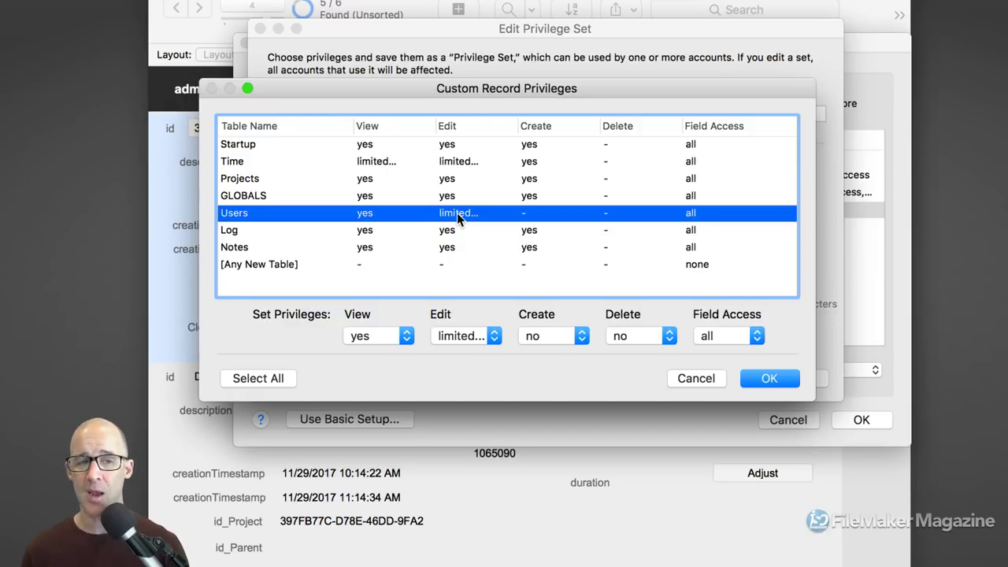
pyautogui.keyDown('shift'); pyautogui.click(247, 230); pyautogui.keyUp('shift')
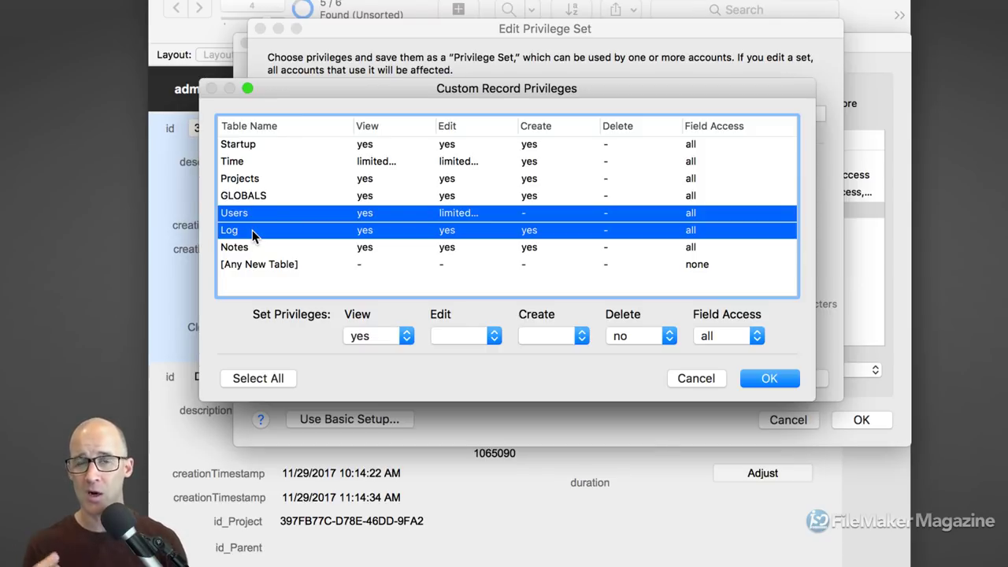
# - Set GLOBALS' Create privilege to no, leaving view and edit at yes
pyautogui.click(288, 178)
pyautogui.click(297, 194)
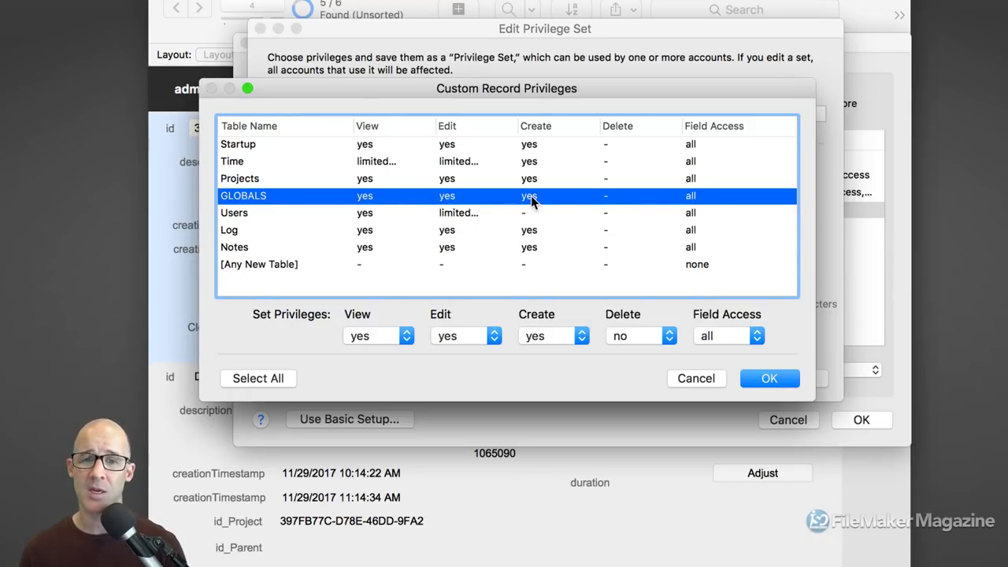
pyautogui.click(549, 336)
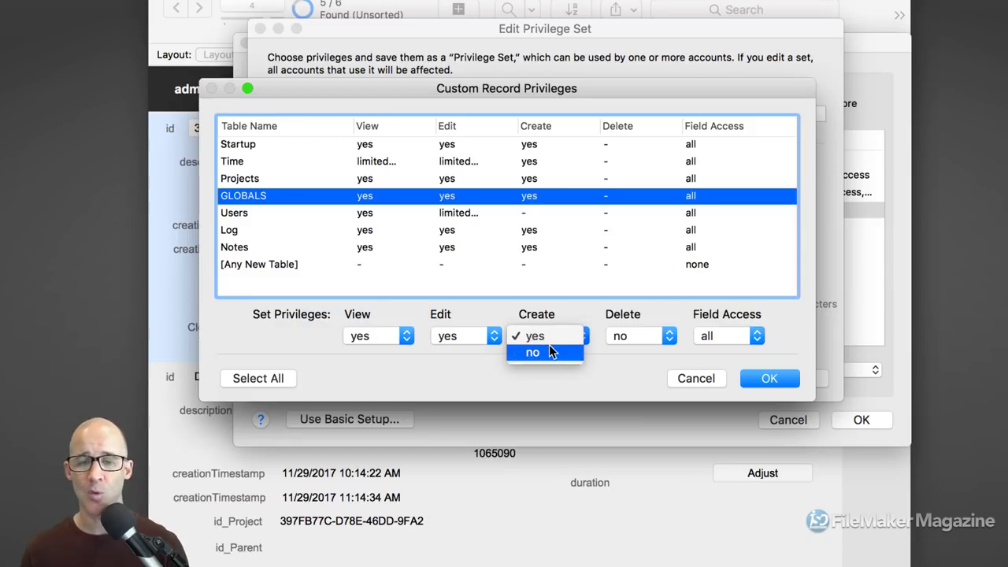
pyautogui.click(549, 351)
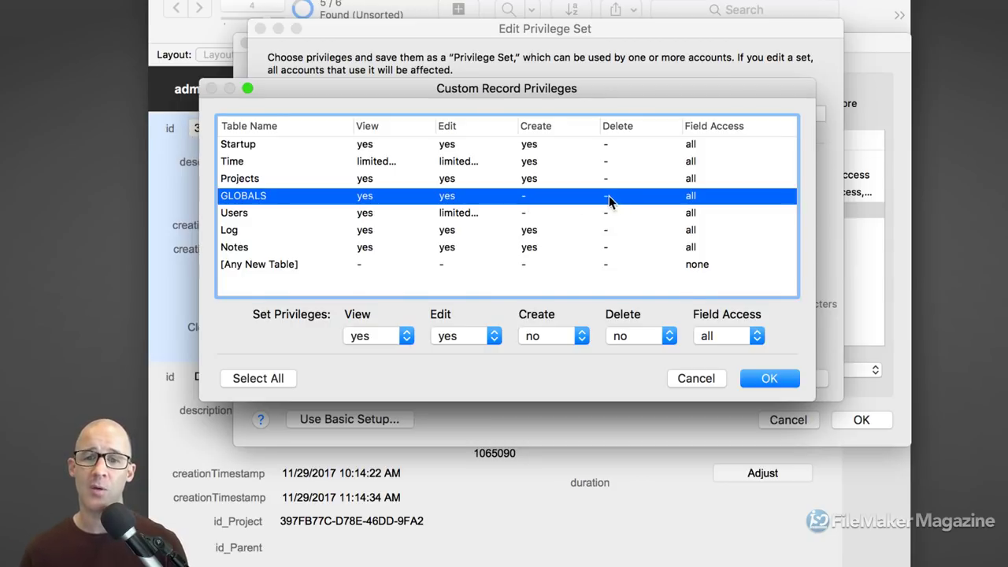
pyautogui.click(333, 180)
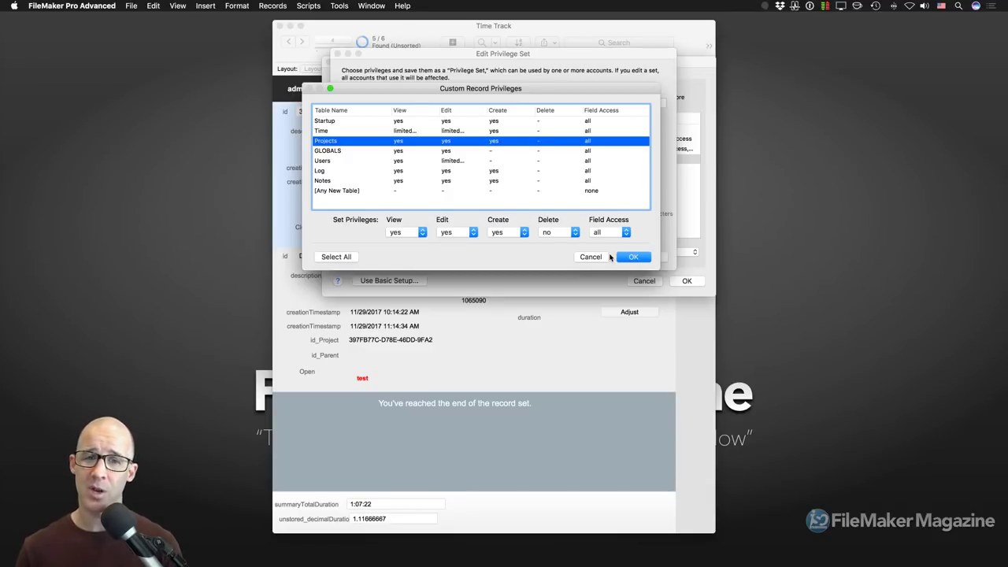
# - Accept the custom record privileges and save the User privilege set with custom Records access
pyautogui.click(646, 257)
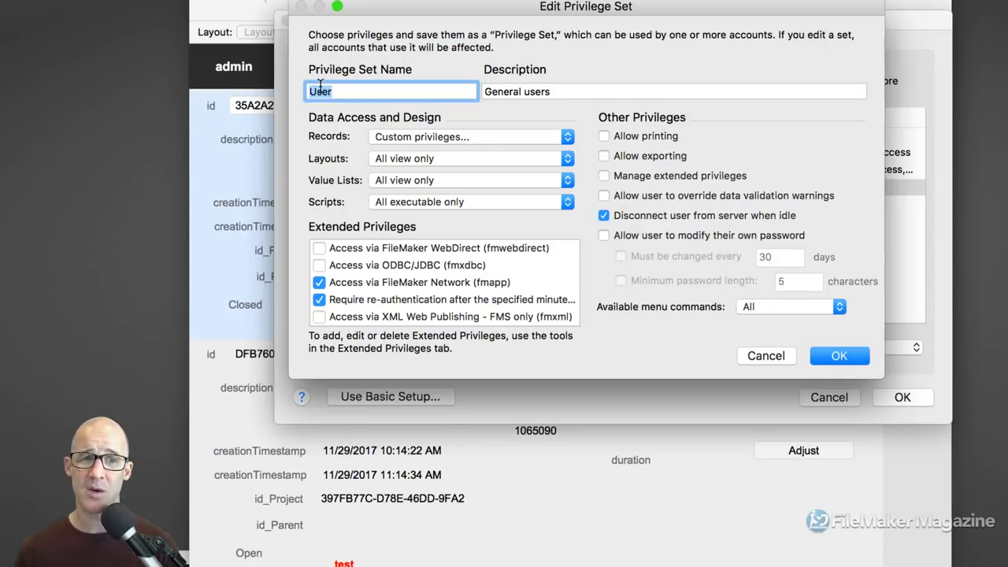
pyautogui.click(324, 91)
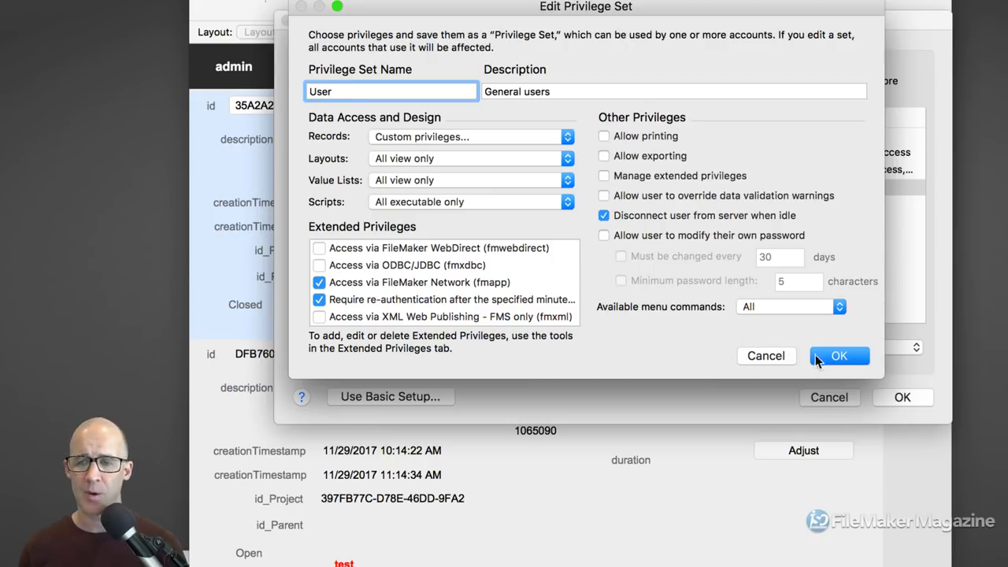
pyautogui.click(818, 358)
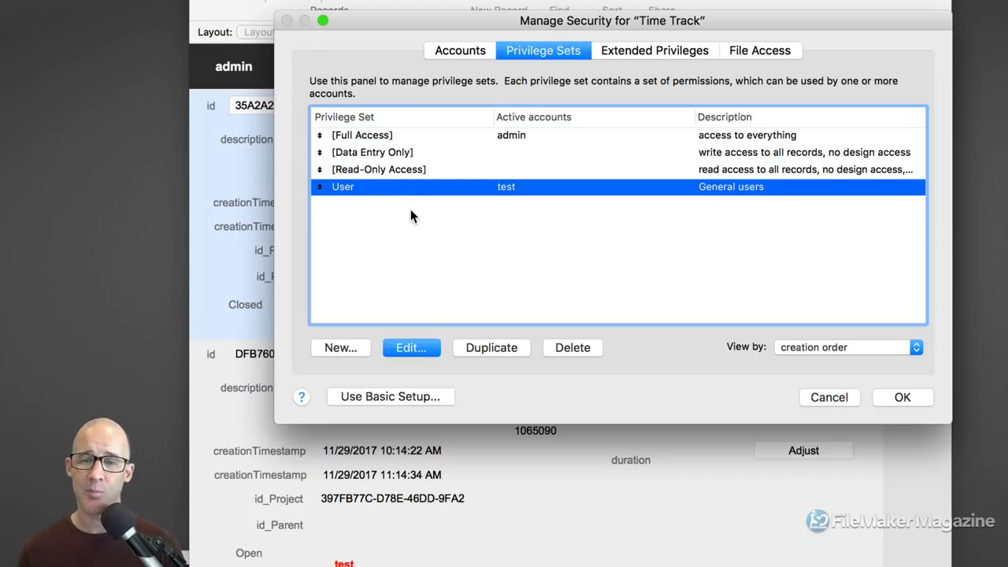
# - Save the Manage Security changes, allowing the password warning and confirming with the full-access account name
pyautogui.moveTo(626, 24); pyautogui.dragTo(586, 26)
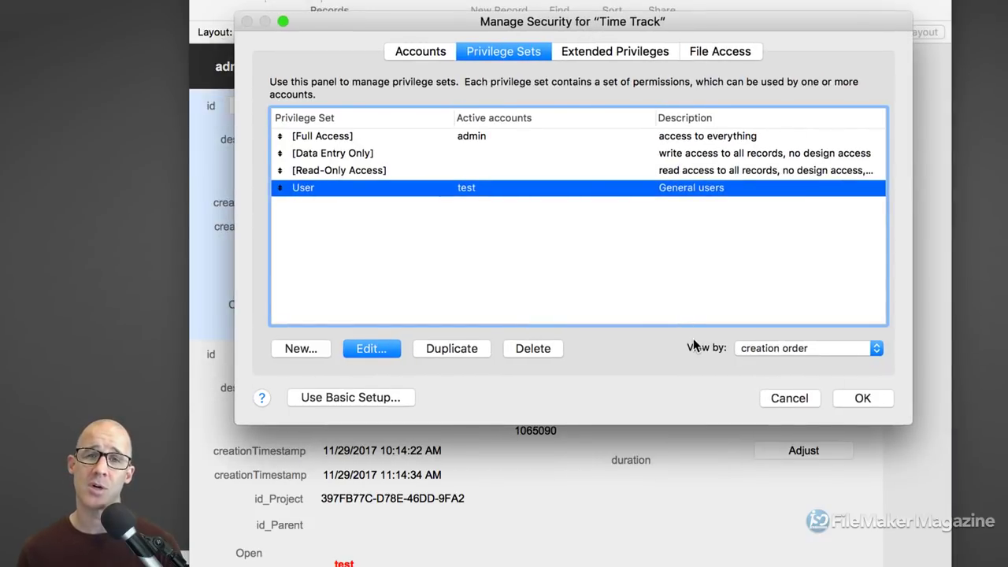
pyautogui.click(862, 398)
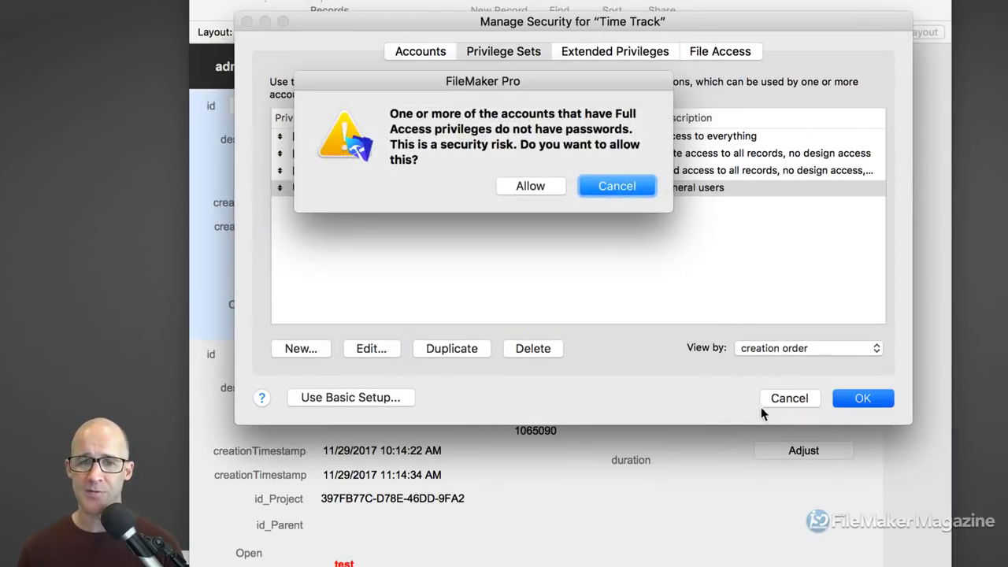
pyautogui.click(542, 185)
pyautogui.write('adm')
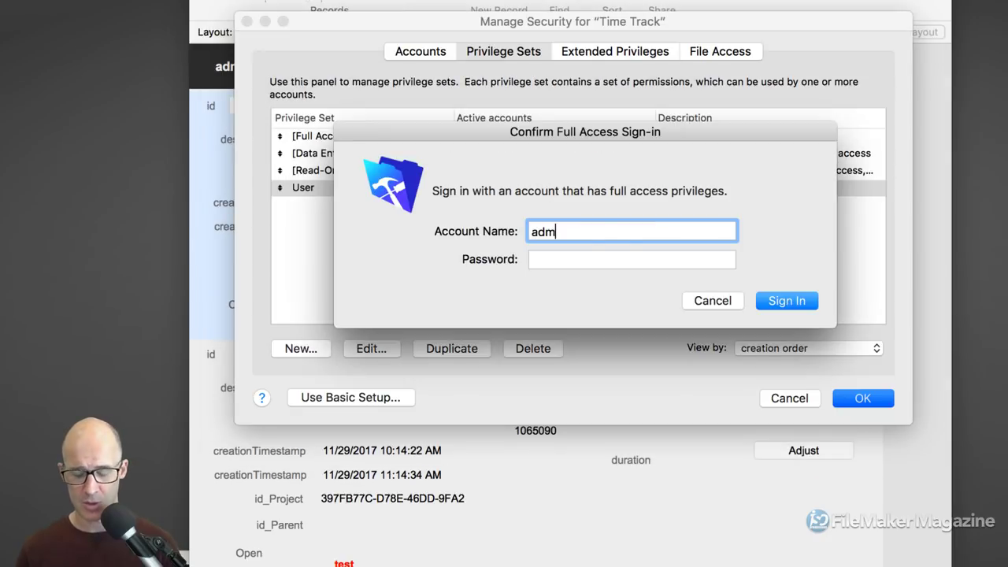
pyautogui.write('in')
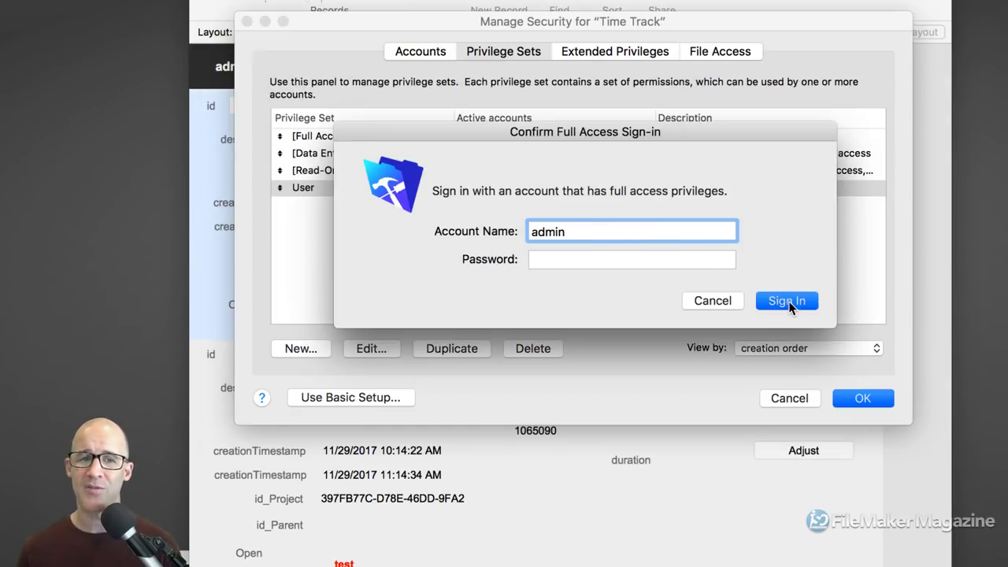
pyautogui.click(786, 300)
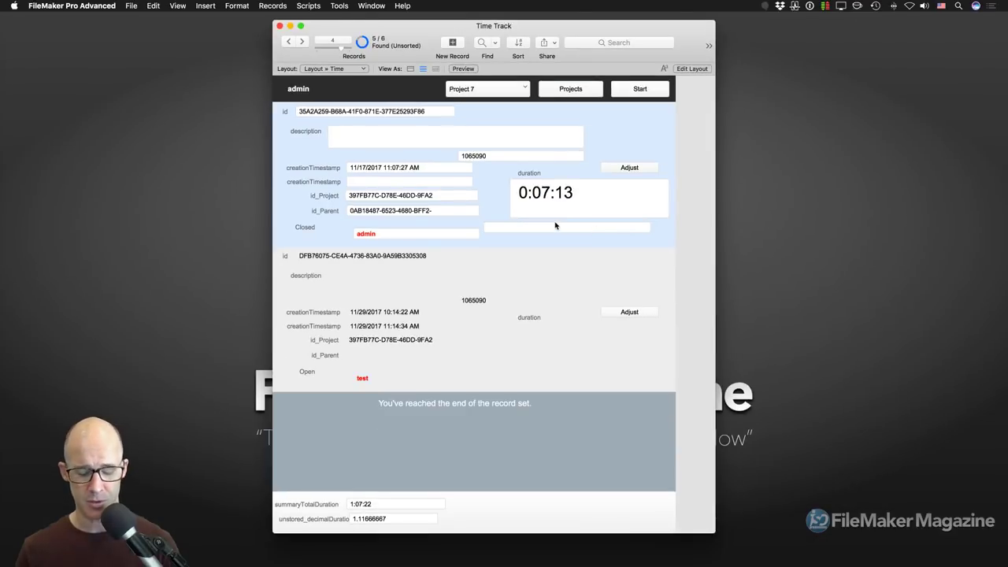
# - Re-login under the limited user account so the admin's Time record shows <No Access>
pyautogui.click(555, 226)
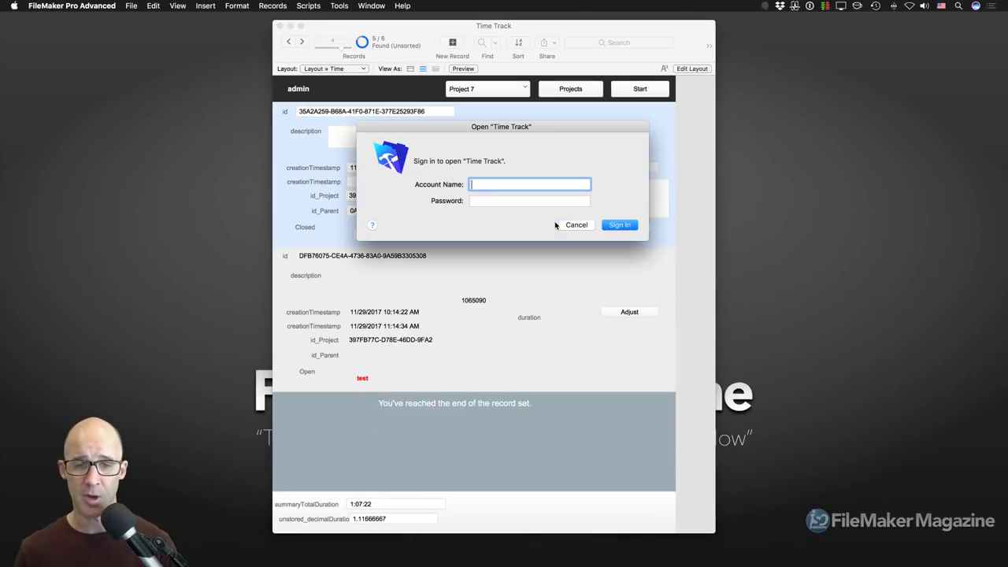
pyautogui.write('test')
pyautogui.press('Return')
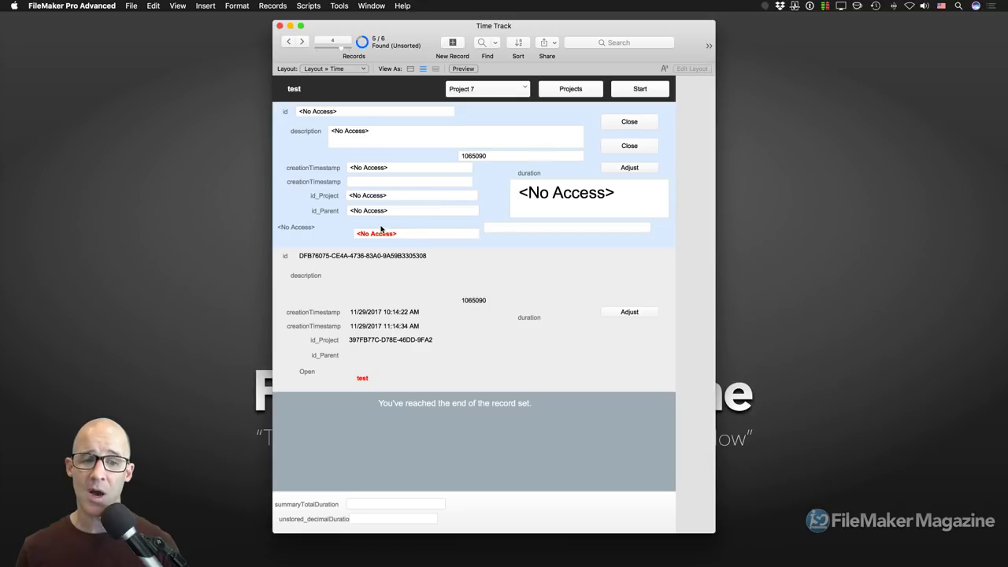
pyautogui.scroll(-1, 386, 231)
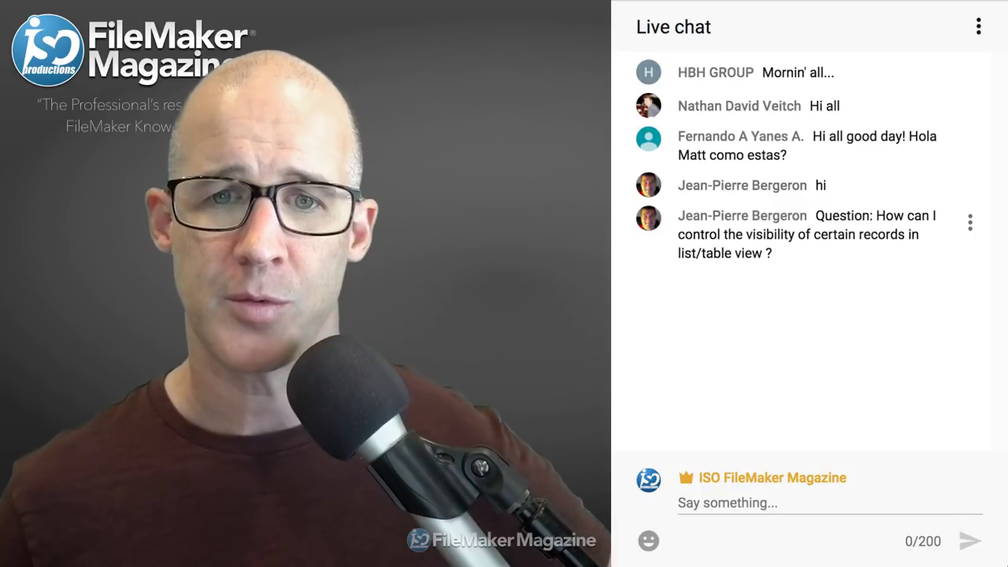
# - Read the viewer's list-view record visibility question in live chat, then return to Time Track
pyautogui.moveTo(816, 215); pyautogui.dragTo(773, 252)
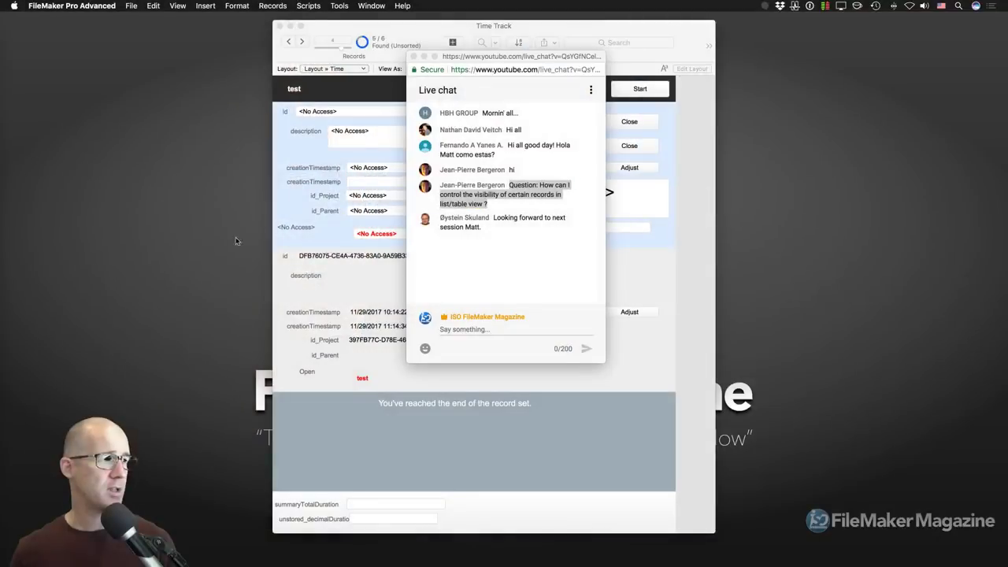
pyautogui.click(632, 281)
pyautogui.moveTo(555, 31)
pyautogui.mouseDown()
pyautogui.moveTo(575, 30)
pyautogui.moveTo(564, 31)
pyautogui.mouseUp()
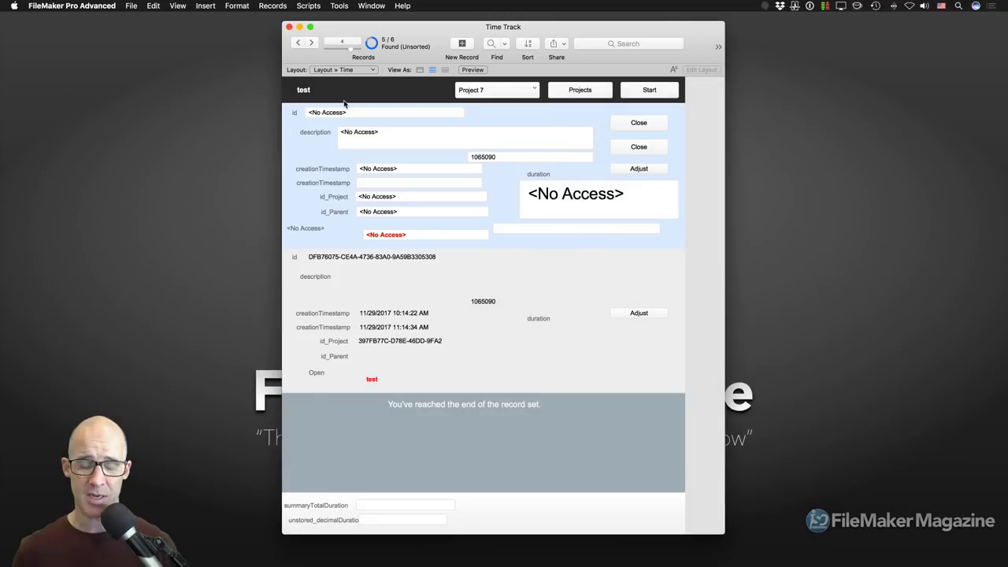
# - Re-login with the full-access account and switch the Time layout into Layout mode
pyautogui.press('super+1')
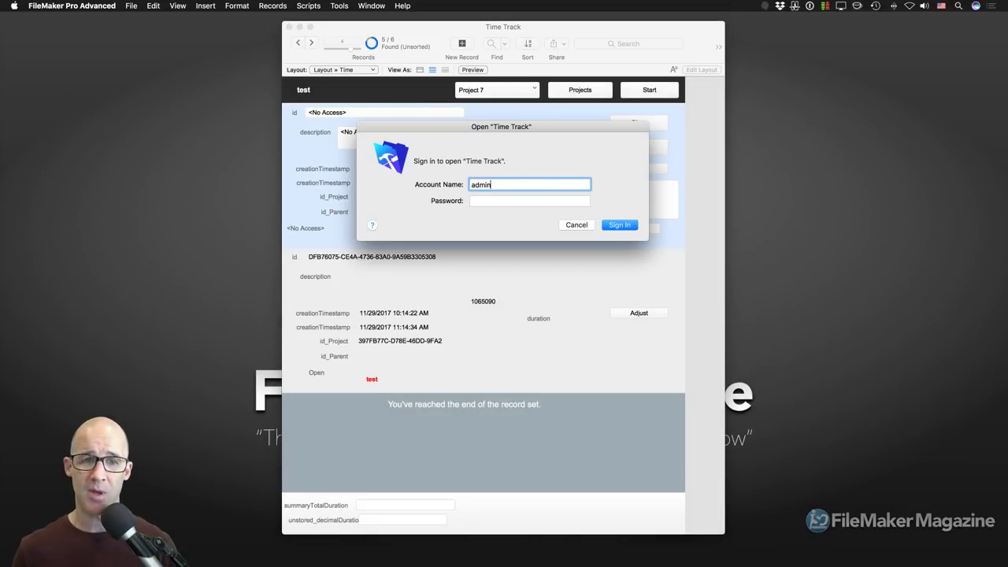
pyautogui.press('Return')
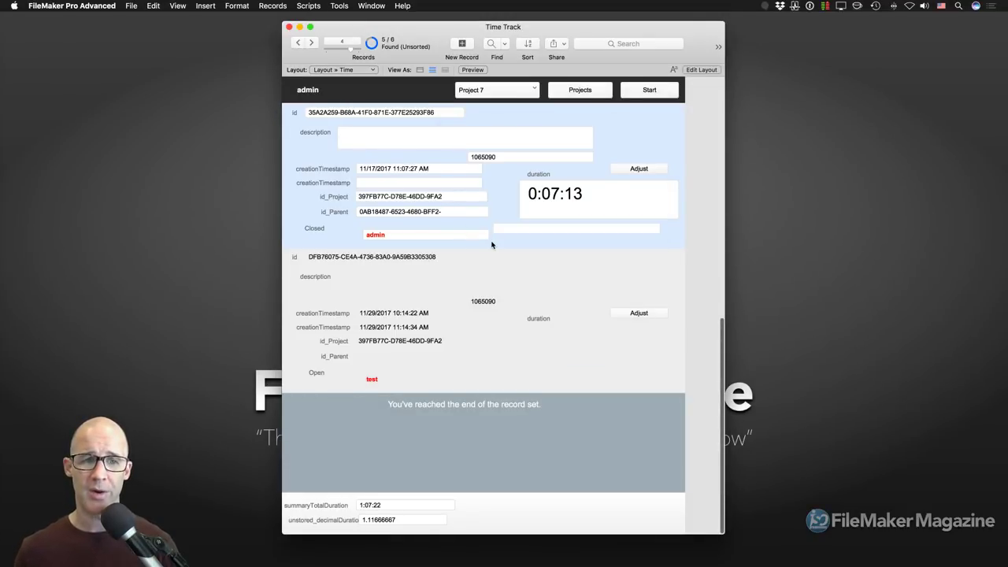
pyautogui.press('super+l')
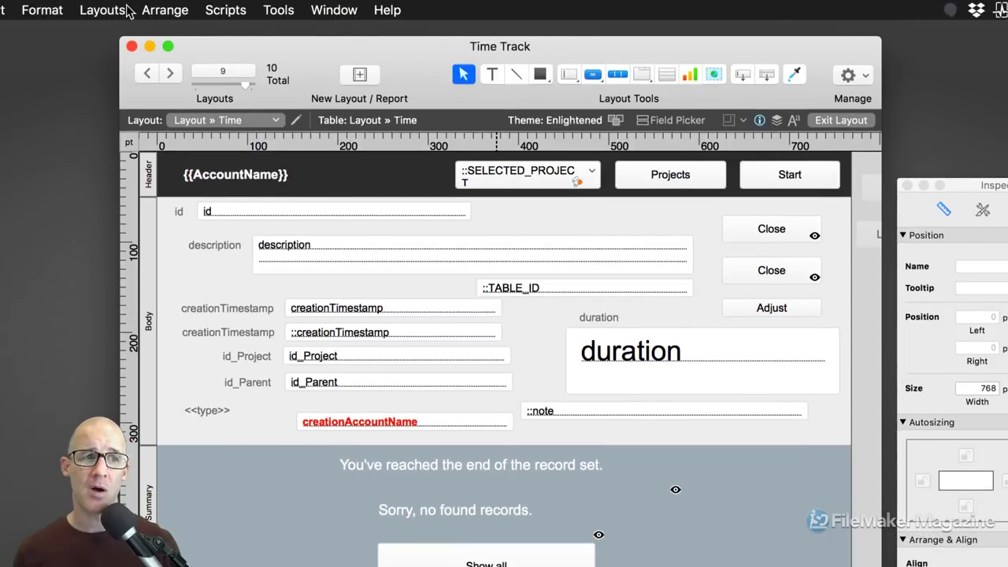
# - Open Layout Setup for the Time layout, showing its General settings
pyautogui.click(126, 11)
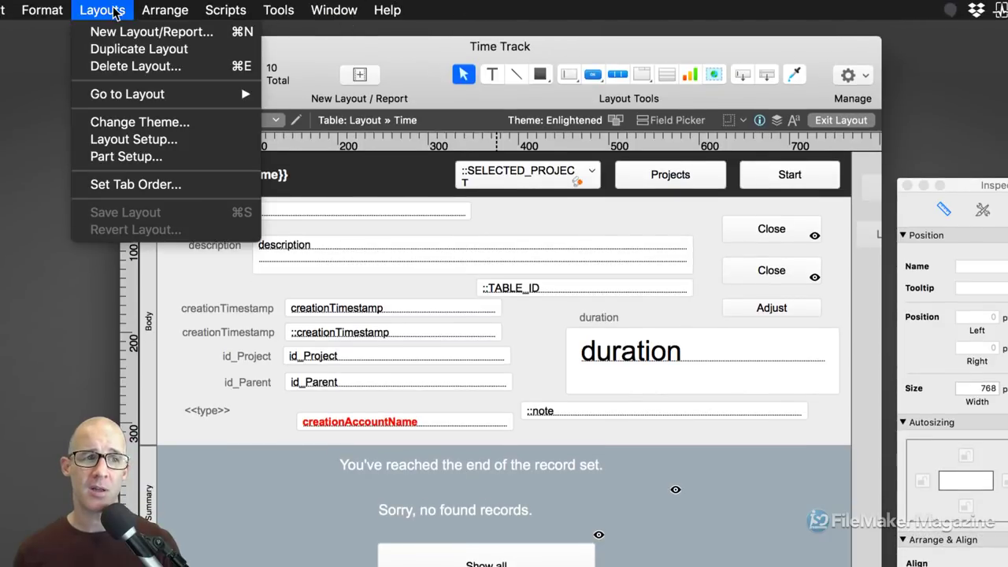
pyautogui.click(177, 148)
pyautogui.moveTo(529, 172); pyautogui.dragTo(566, 82)
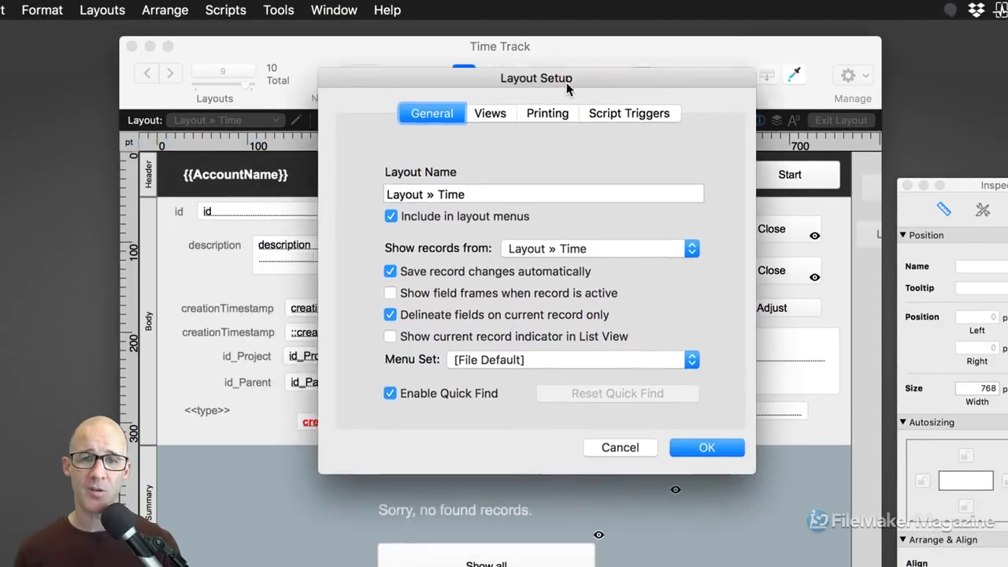